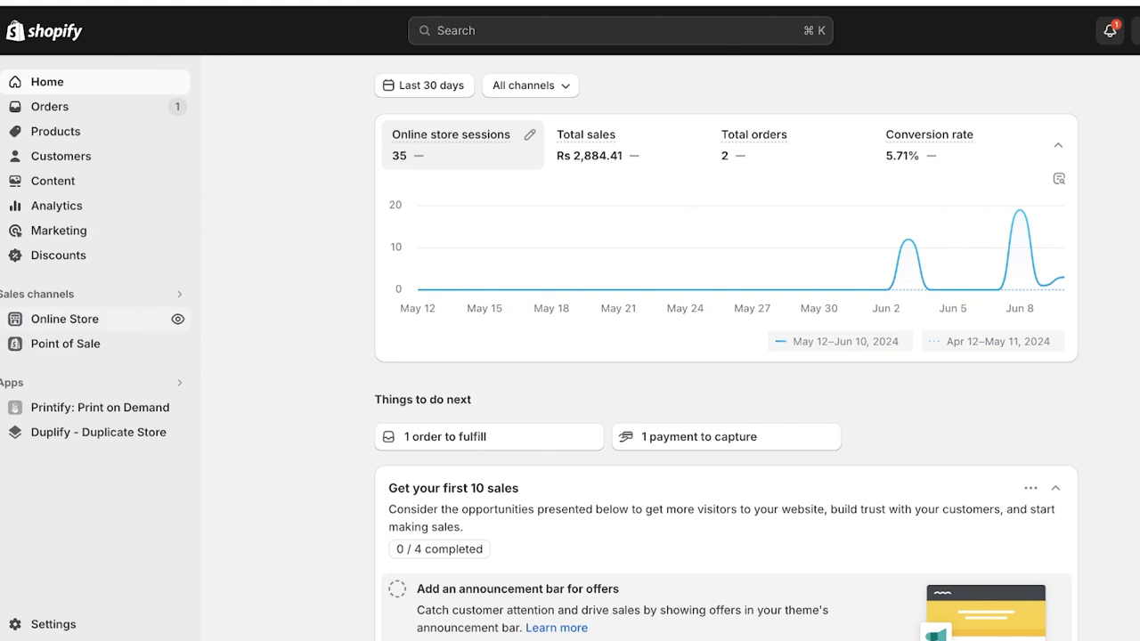
Open the Dawn theme for customization and switch the editor to the checkout and new customer accounts page.
click(64, 319)
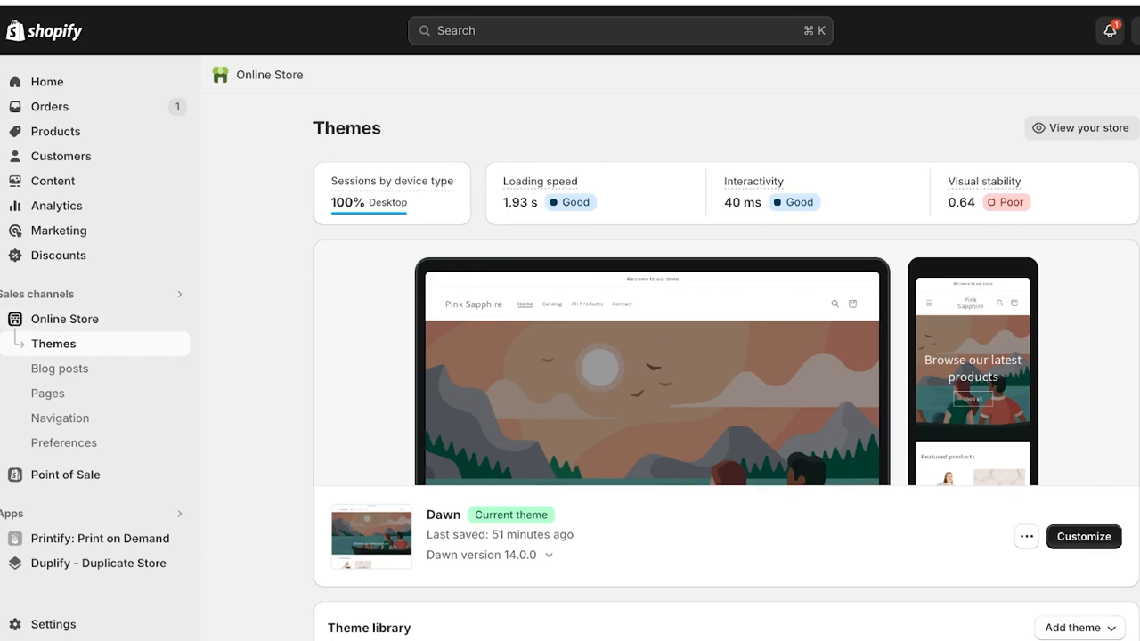
click(1084, 535)
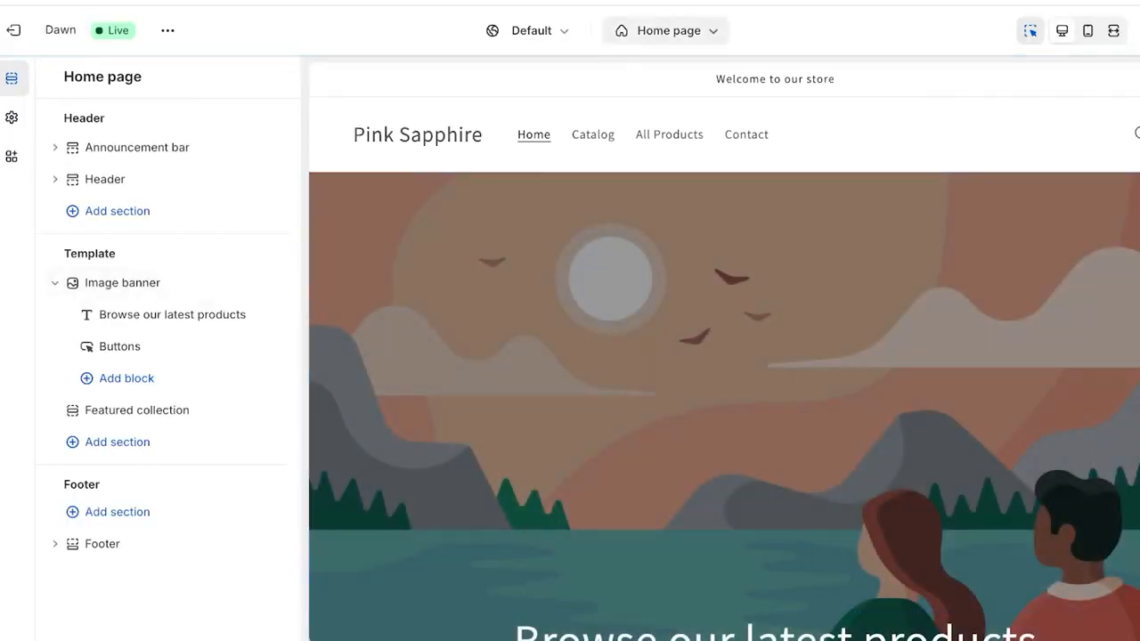
click(666, 31)
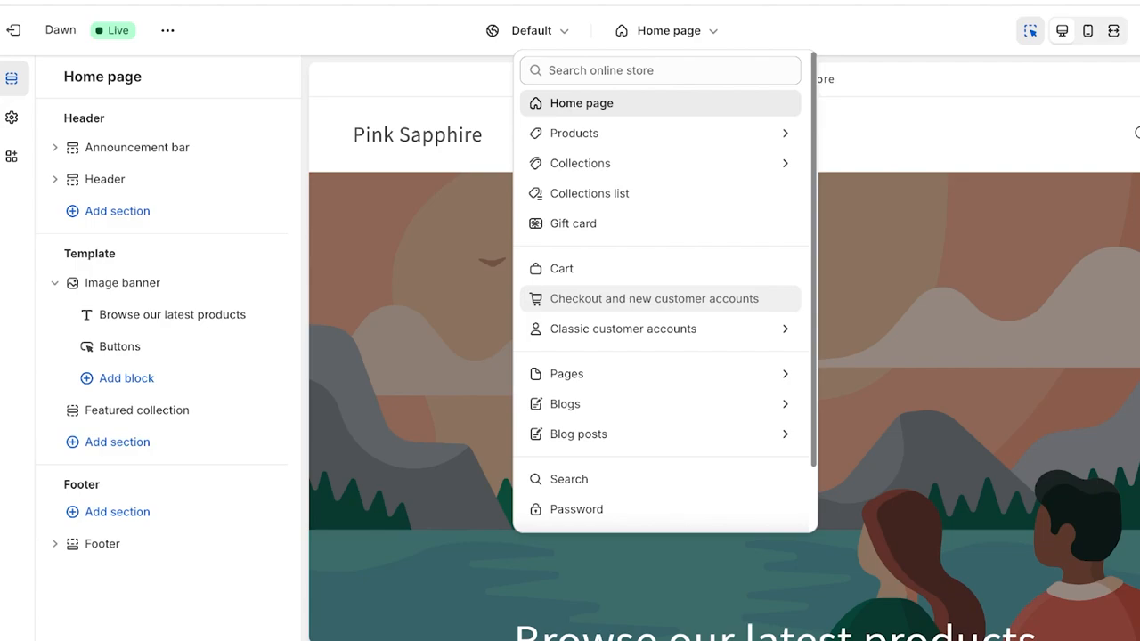
click(654, 299)
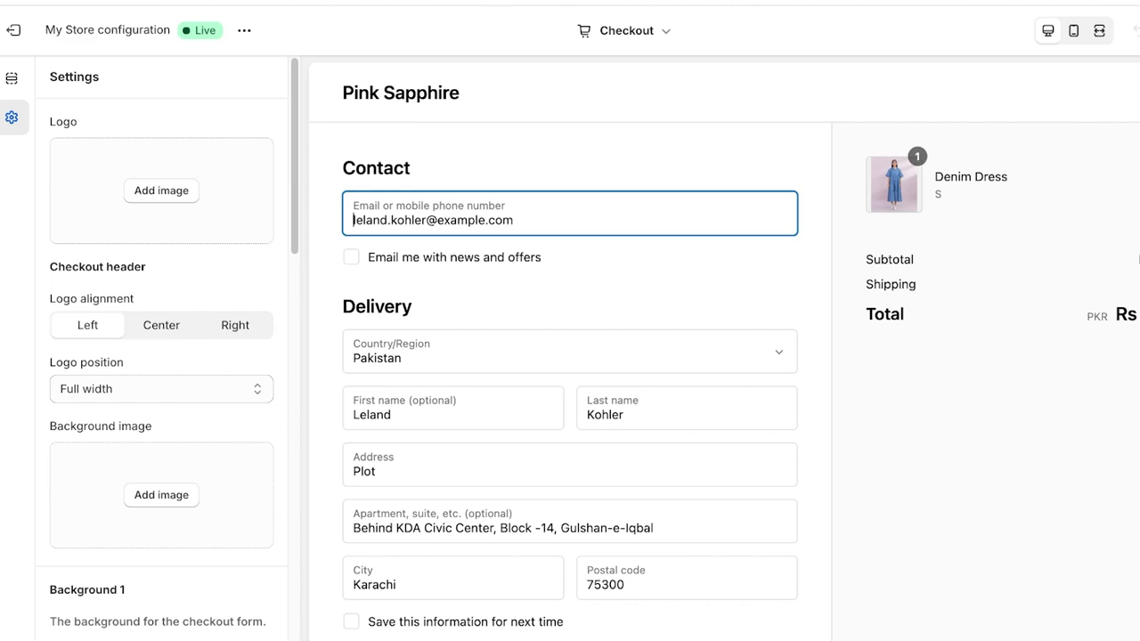
Add the existing "shopify" PNG file from the store's images as the checkout logo.
click(161, 190)
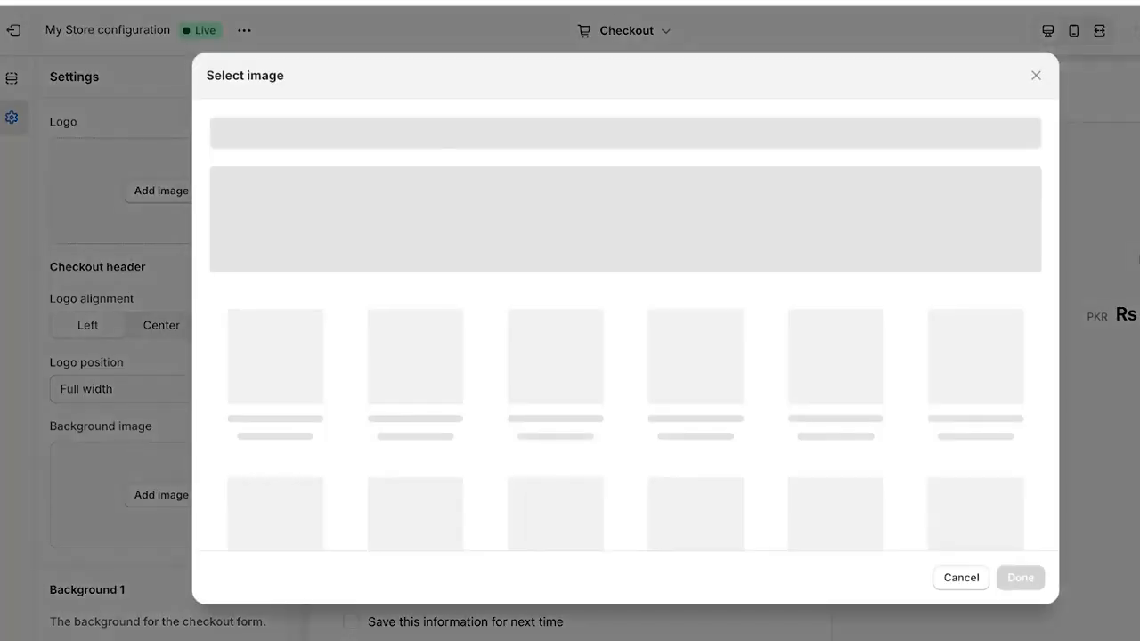
scroll(415, 366, down, 10)
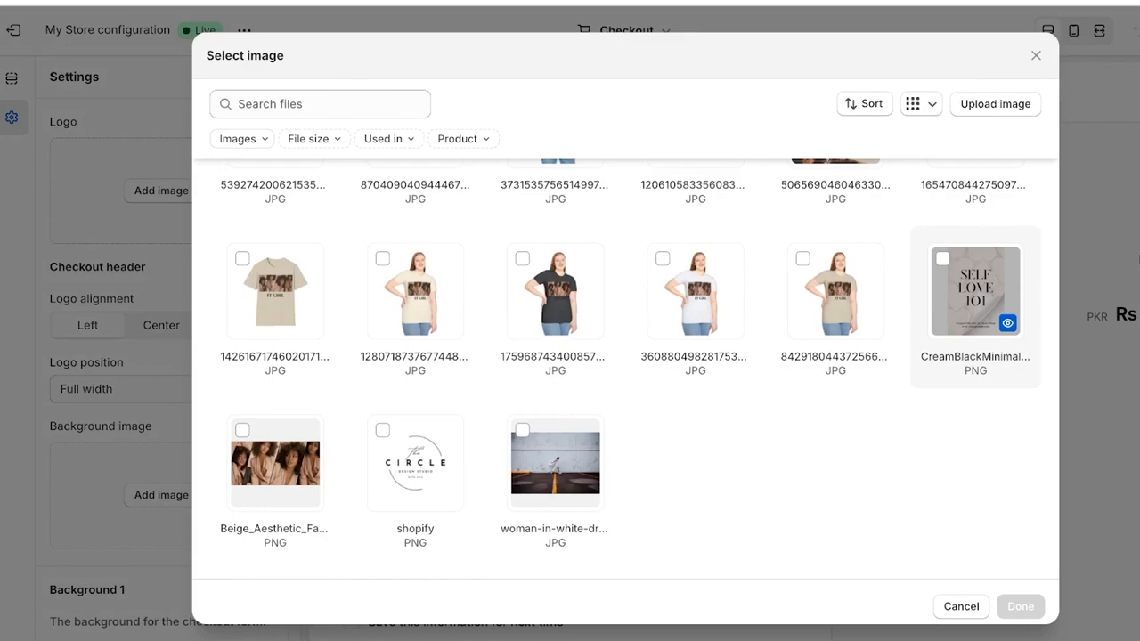
click(415, 464)
click(1021, 607)
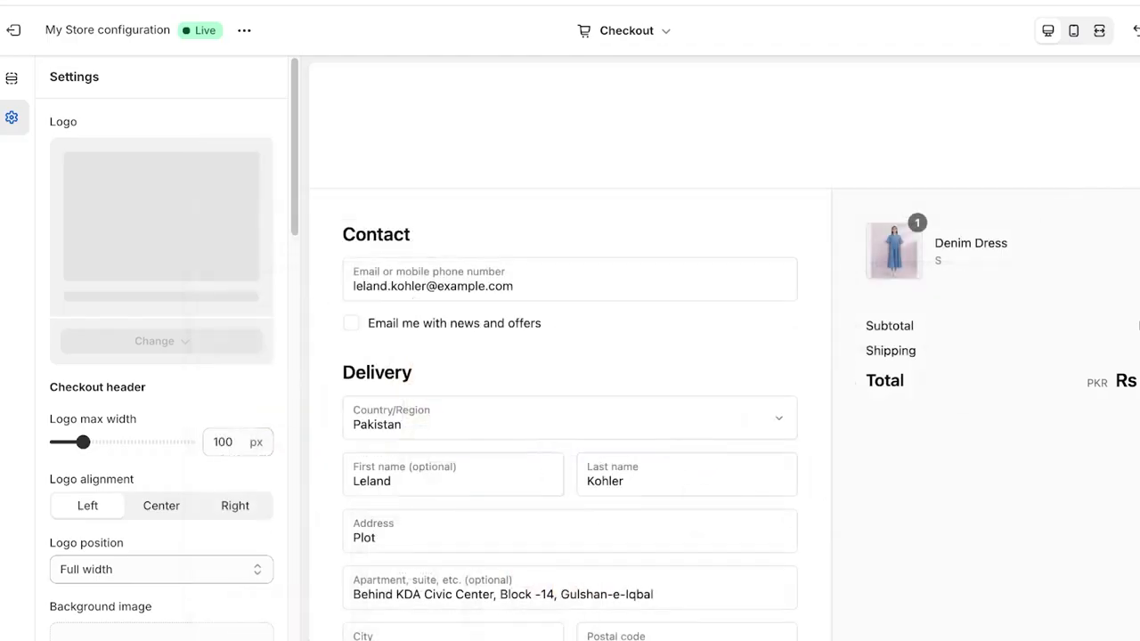
Set the checkout logo's max width to 60 px and its alignment to Center.
scroll(162, 356, down, 2)
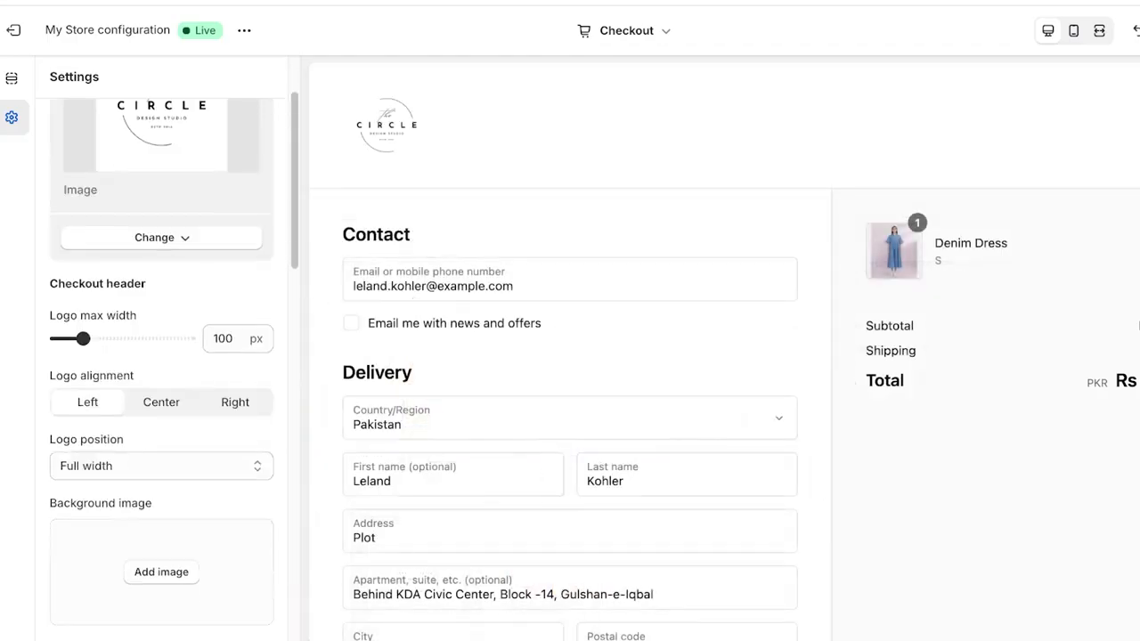
drag(83, 339, 62, 338)
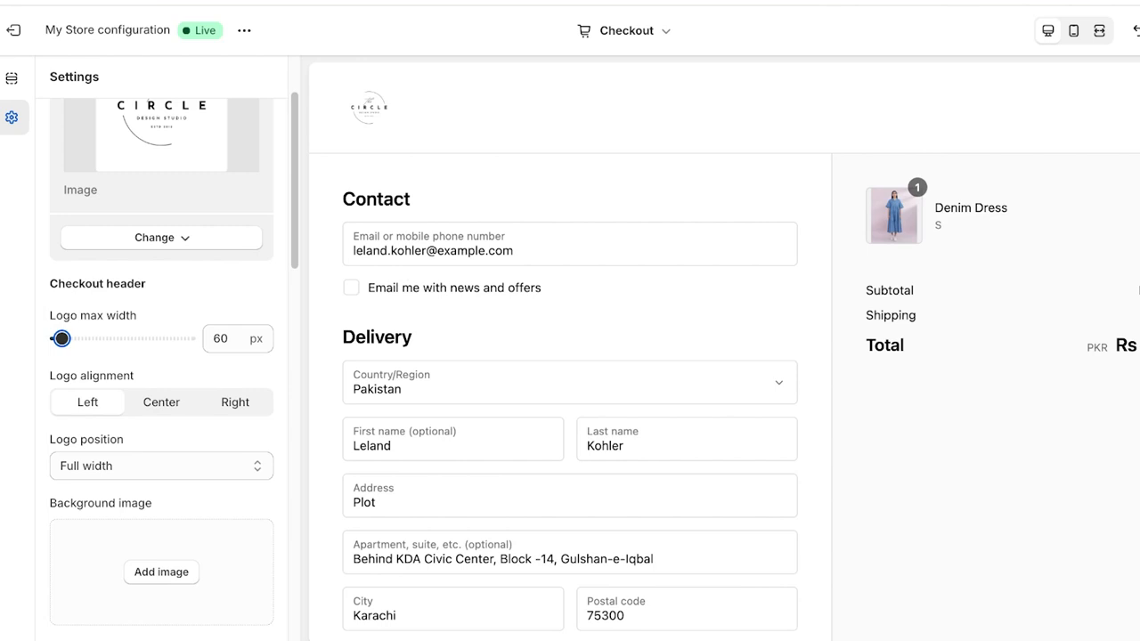
click(161, 402)
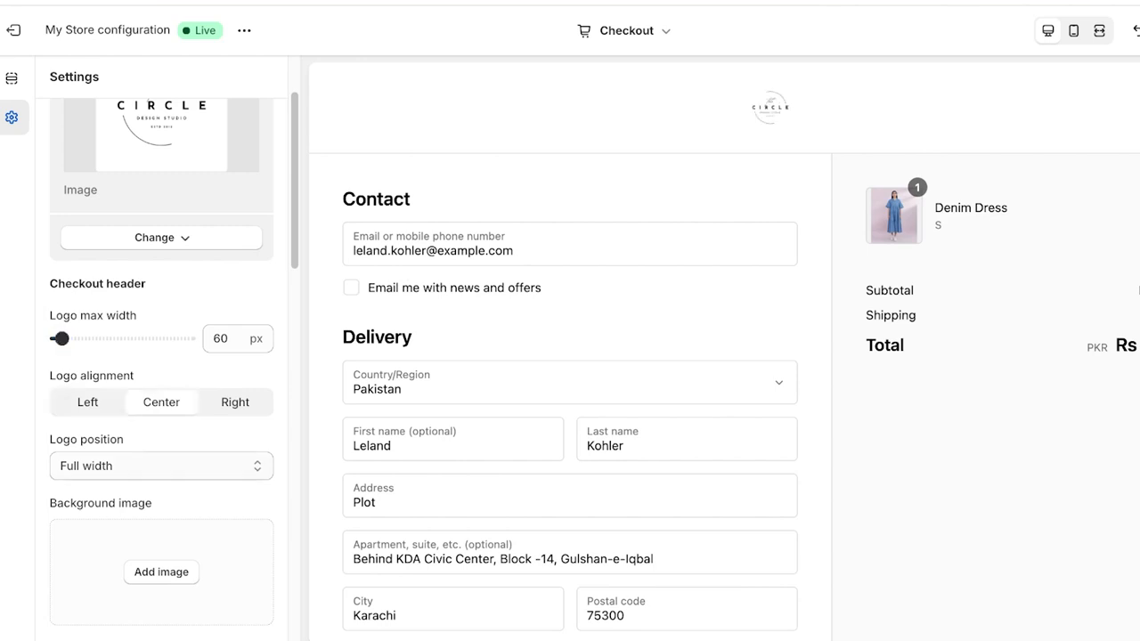
Try the Checkout form, Order summary and Full width logo positions, and settle on Checkout form.
click(161, 467)
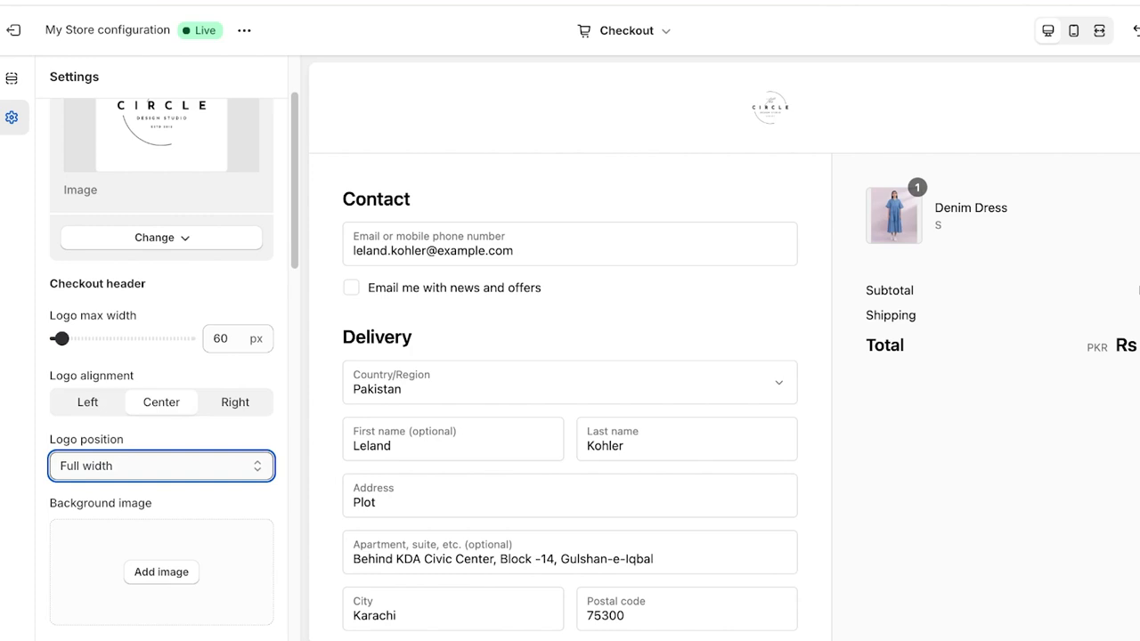
click(101, 486)
click(161, 467)
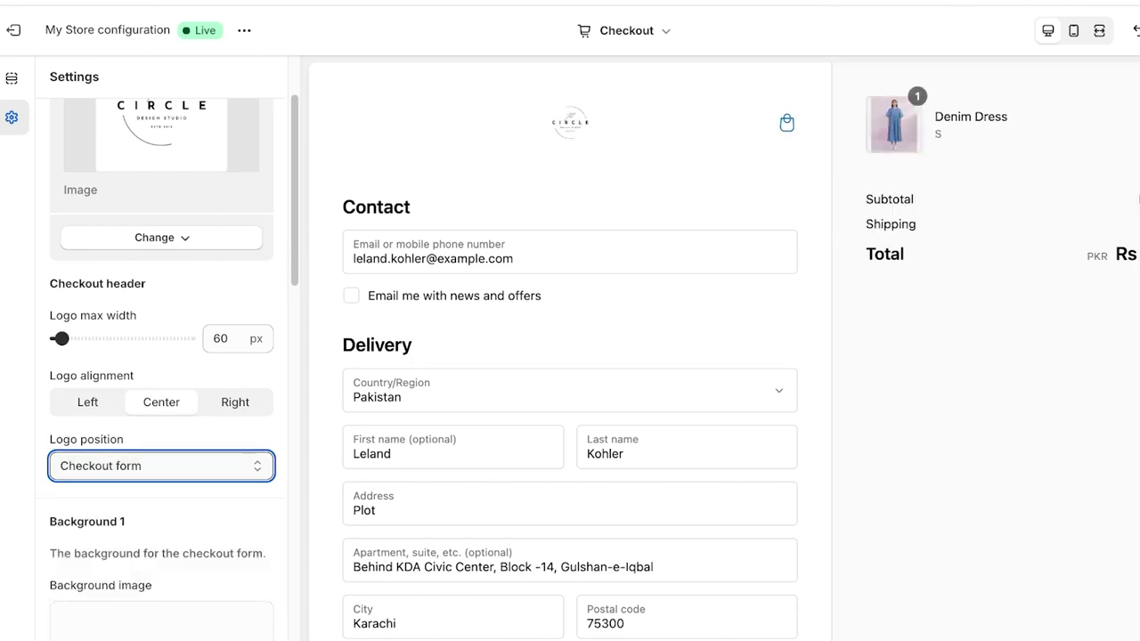
click(103, 487)
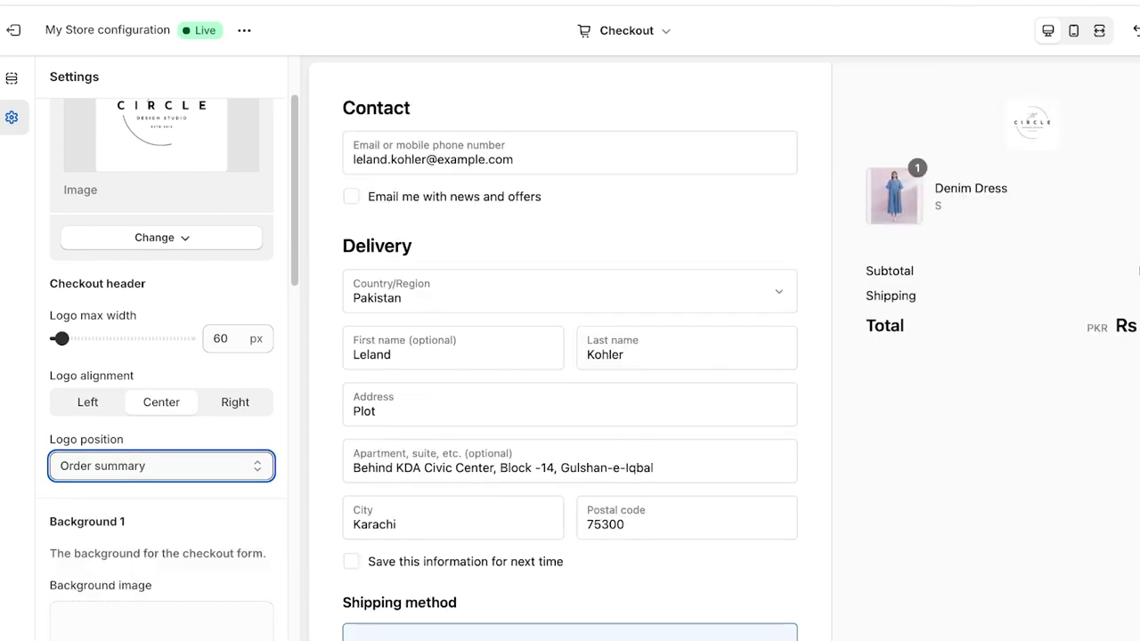
click(101, 427)
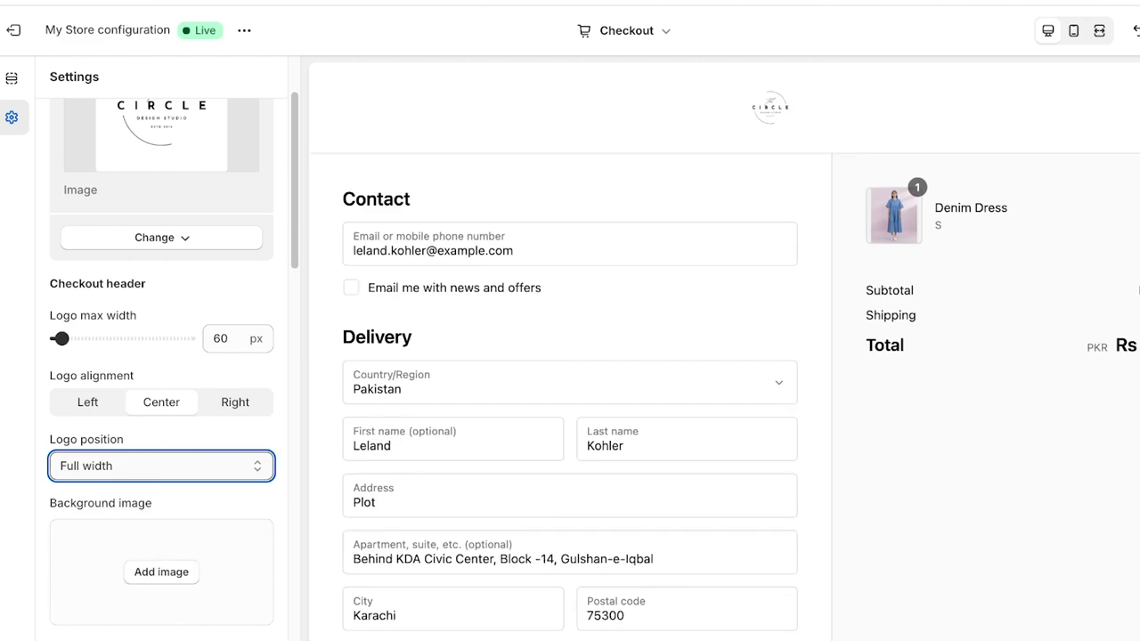
click(101, 486)
Set the Background 1 color of the checkout form to light pink #FEECF6.
scroll(161, 357, down, 5)
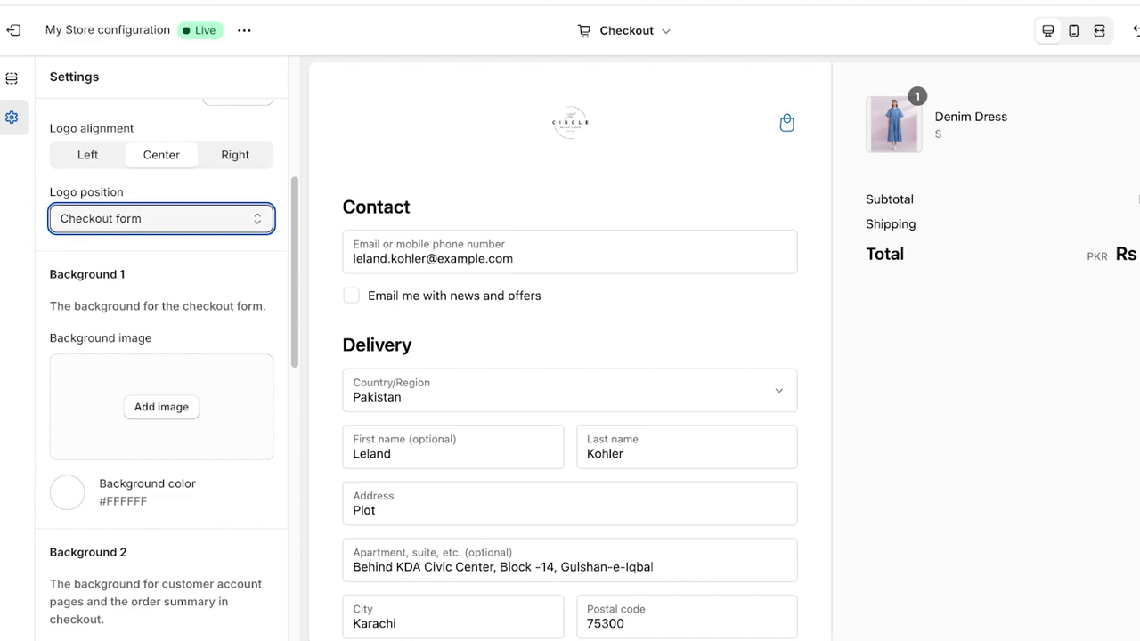
click(67, 493)
click(68, 492)
click(68, 492)
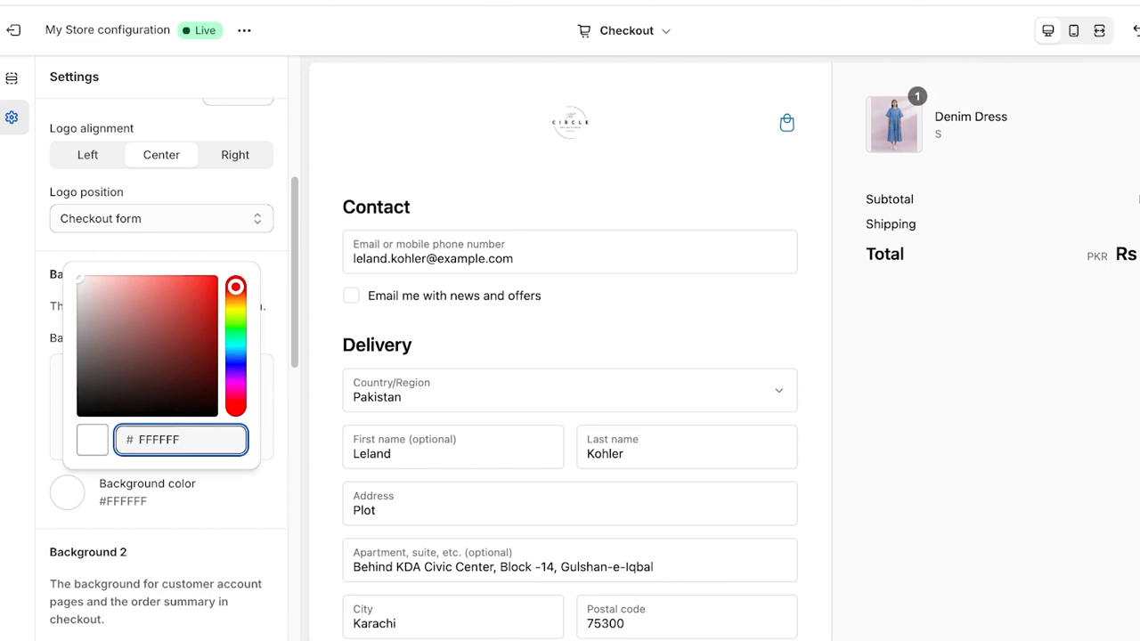
click(236, 397)
drag(118, 290, 85, 278)
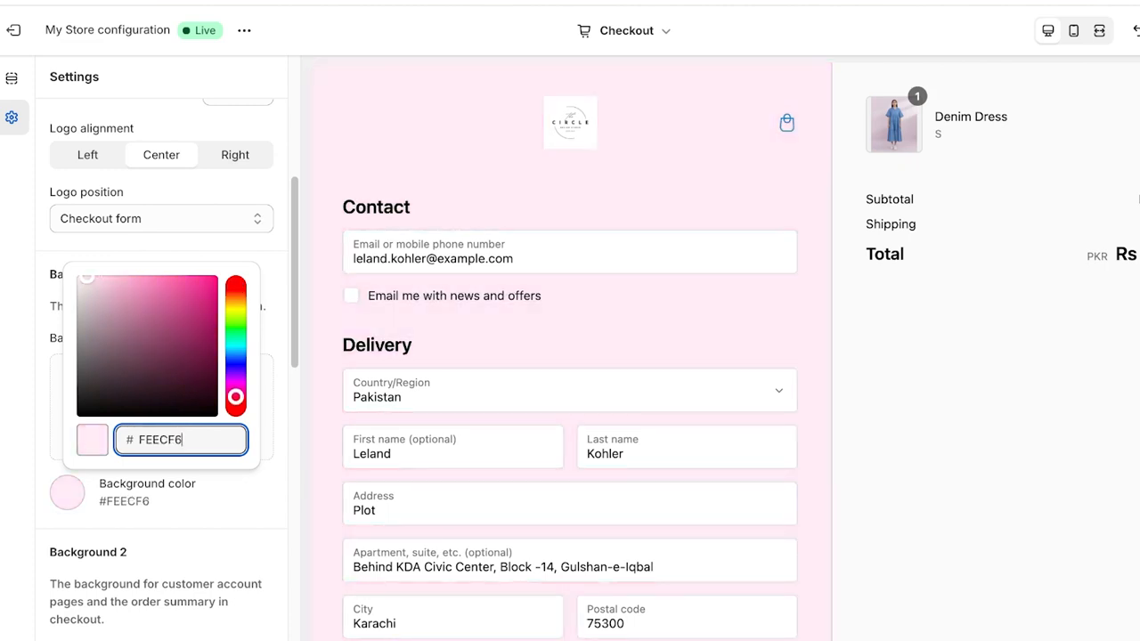
key(Escape)
Examine the recolored checkout form in the preview, from the contact fields down to the payment section.
scroll(570, 348, down, 3)
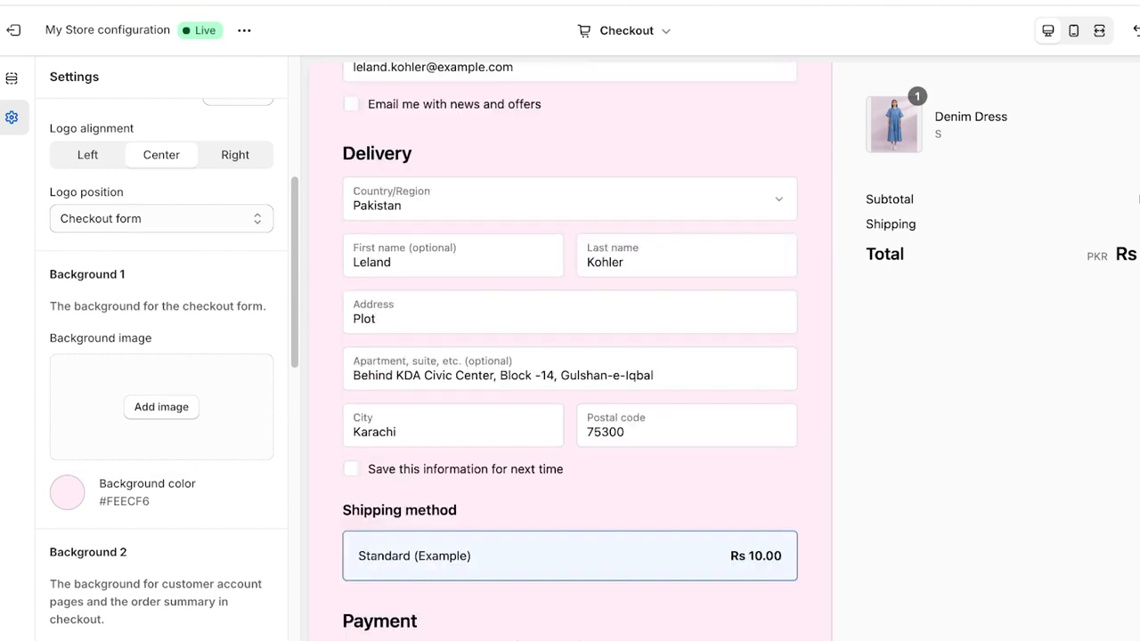
scroll(161, 357, down, 2)
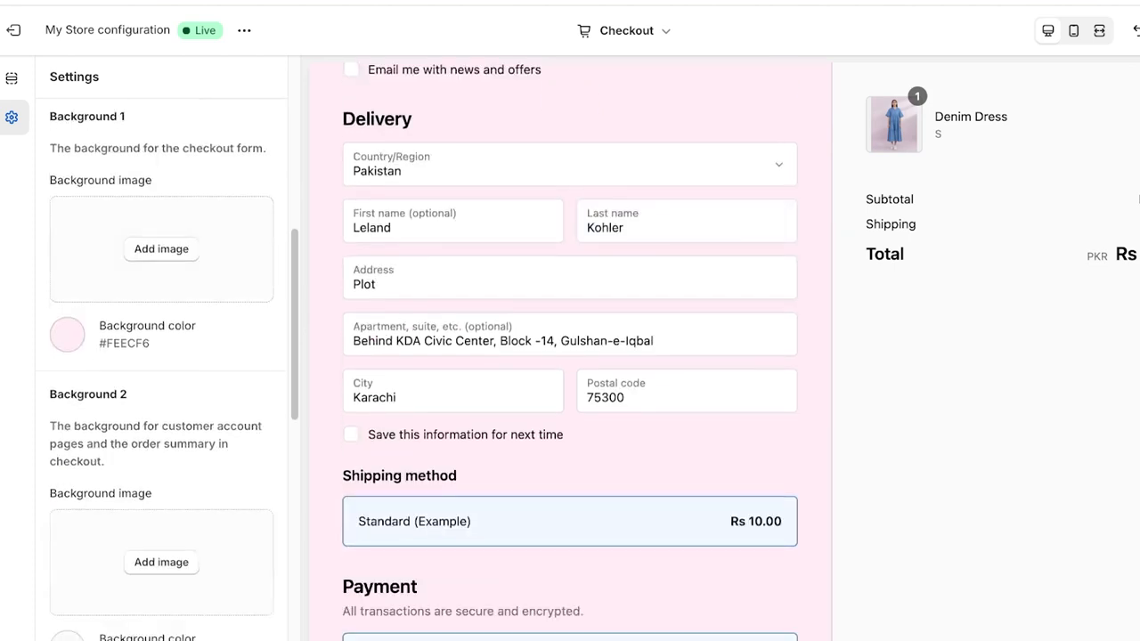
scroll(162, 356, up, 1)
scroll(570, 347, up, 1)
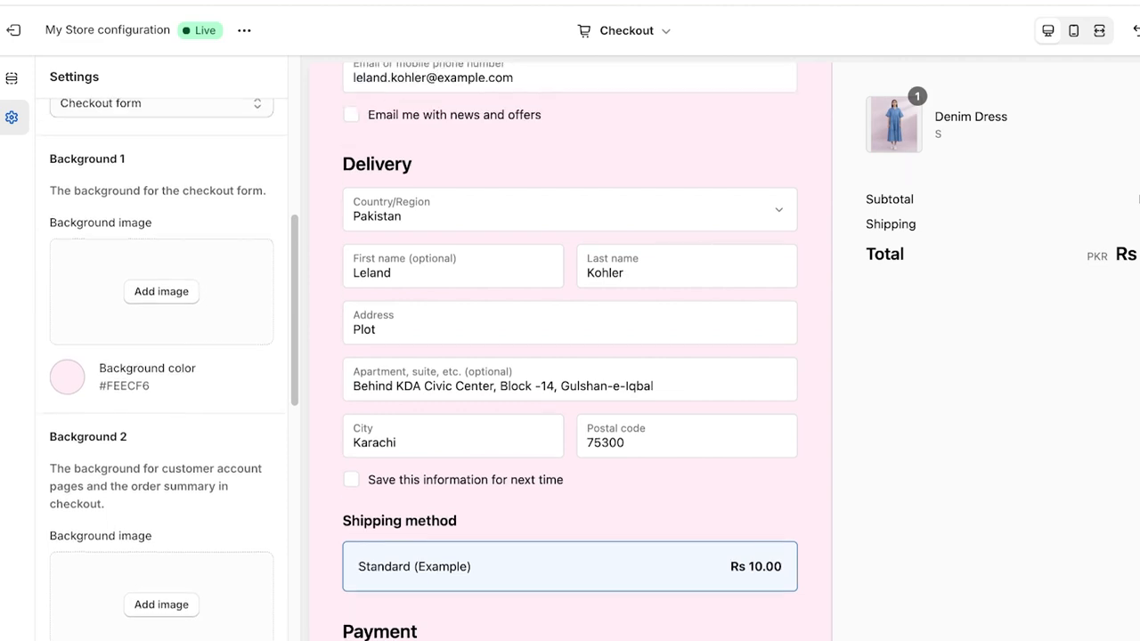
scroll(570, 347, up, 3)
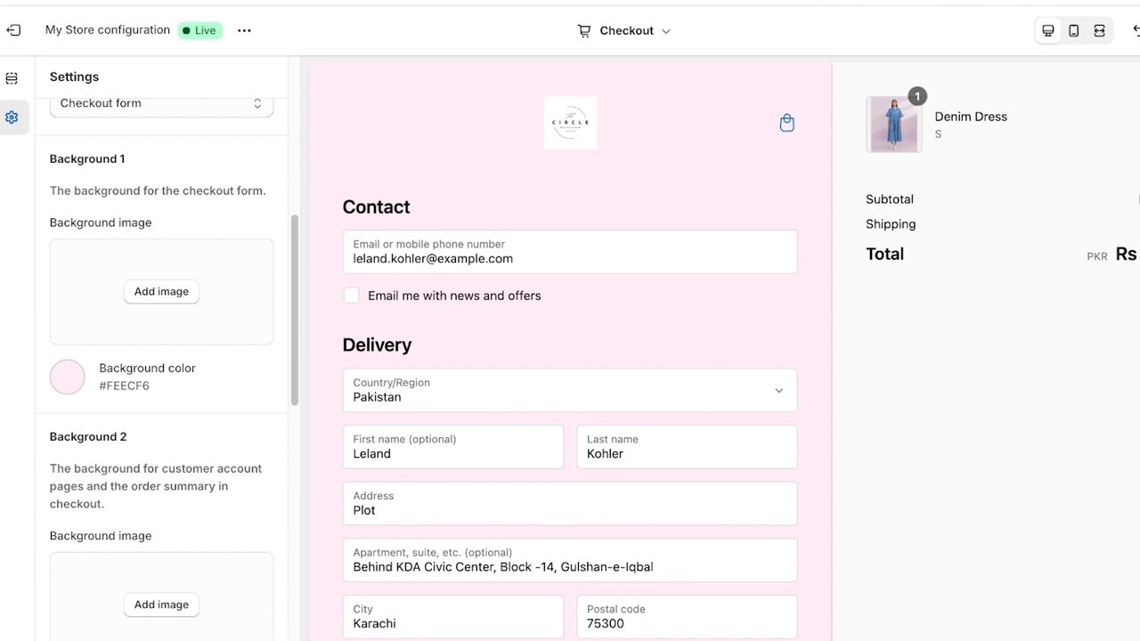
Try #D8FFFB and #DCD8FF as the Background 2 color for the order summary, and settle on #F6F6FF.
scroll(161, 356, down, 10)
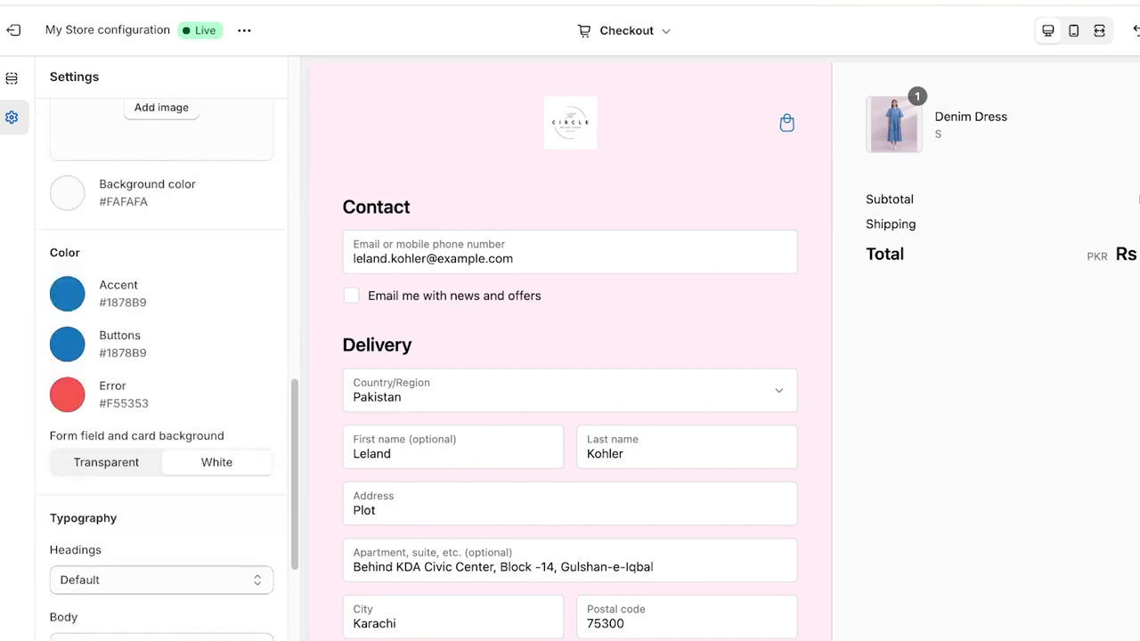
scroll(161, 356, up, 3)
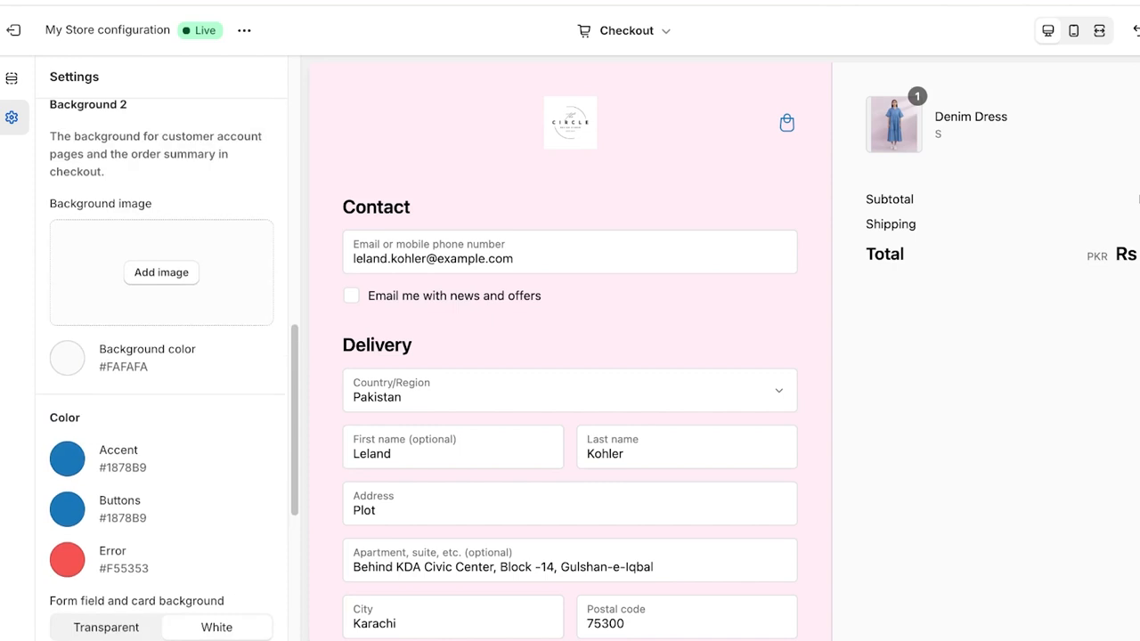
click(68, 358)
click(236, 465)
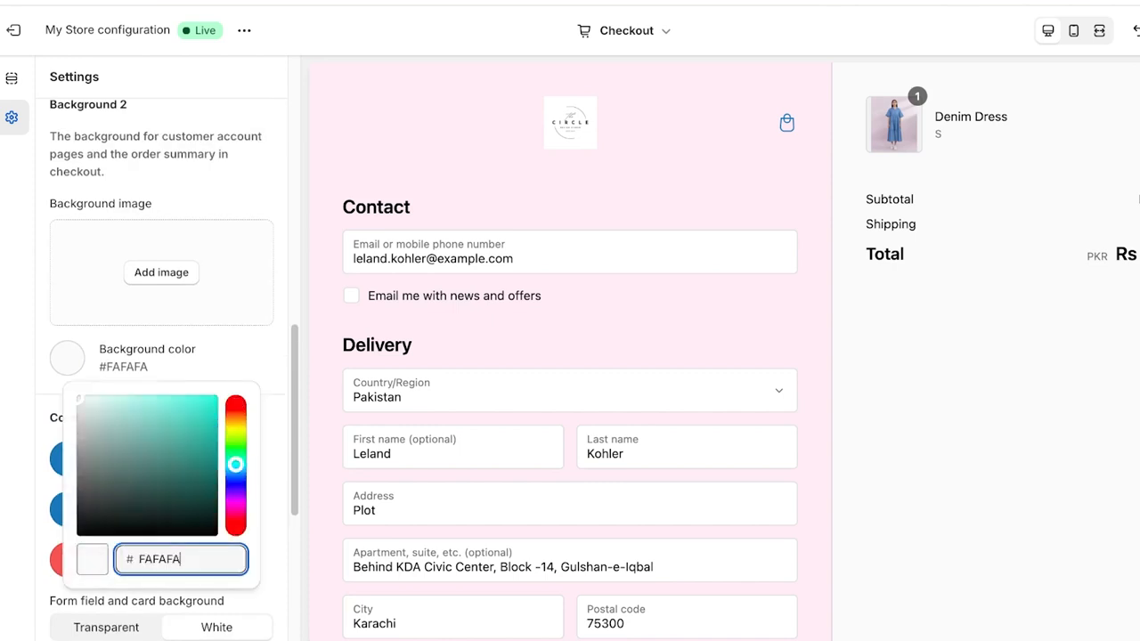
drag(98, 410, 95, 396)
key(ctrl+a)
text(D8FFFB)
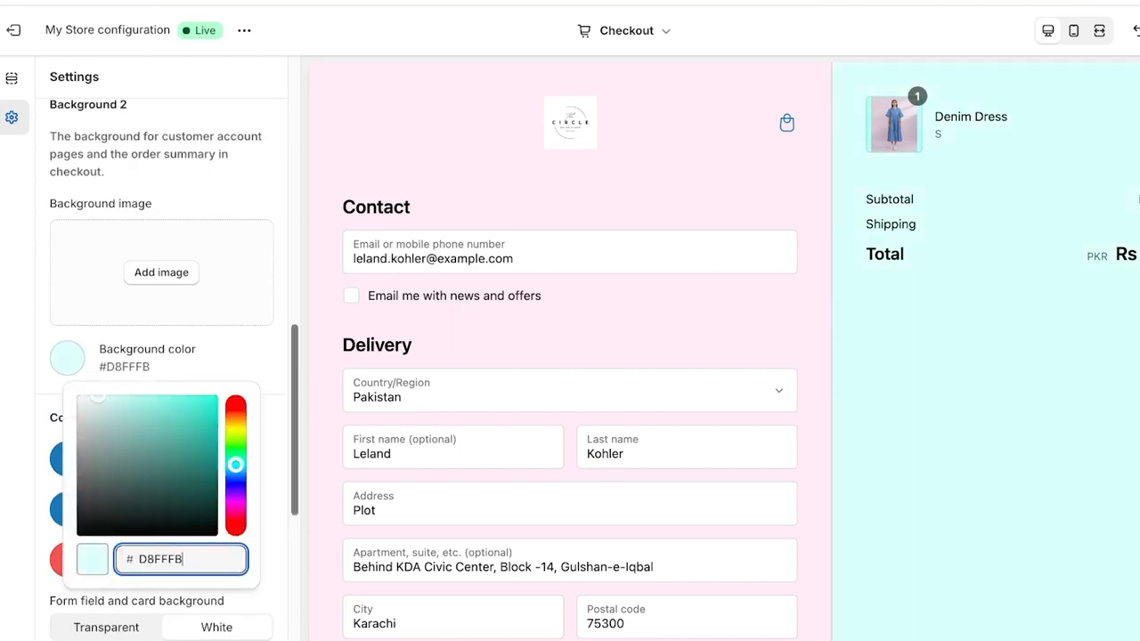
key(ctrl+a)
text(DCD8FF)
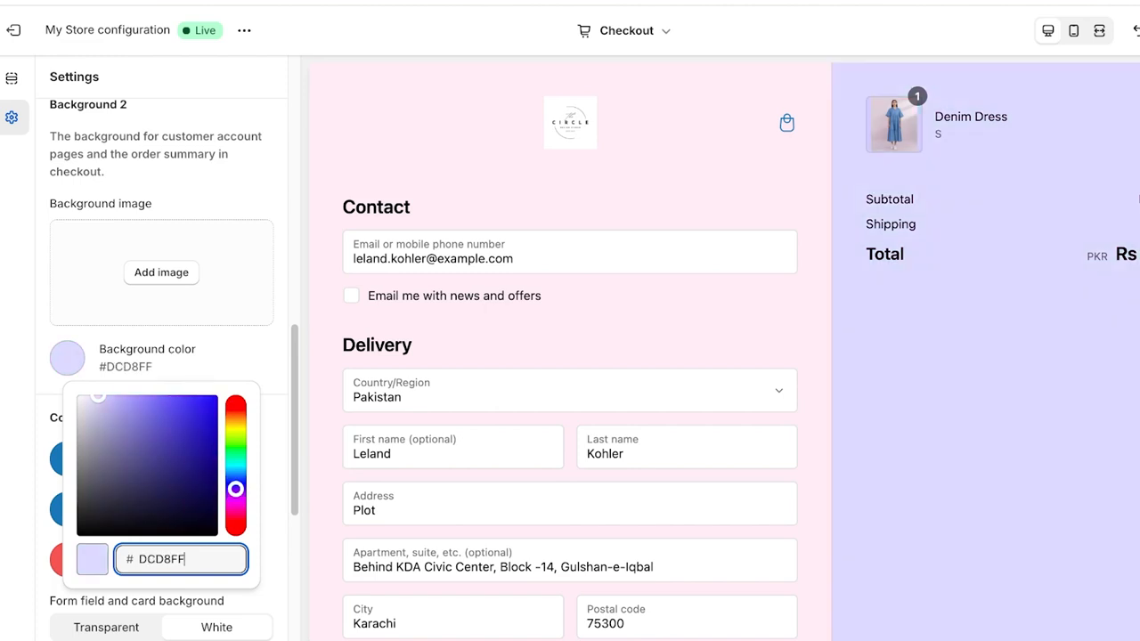
drag(98, 396, 83, 398)
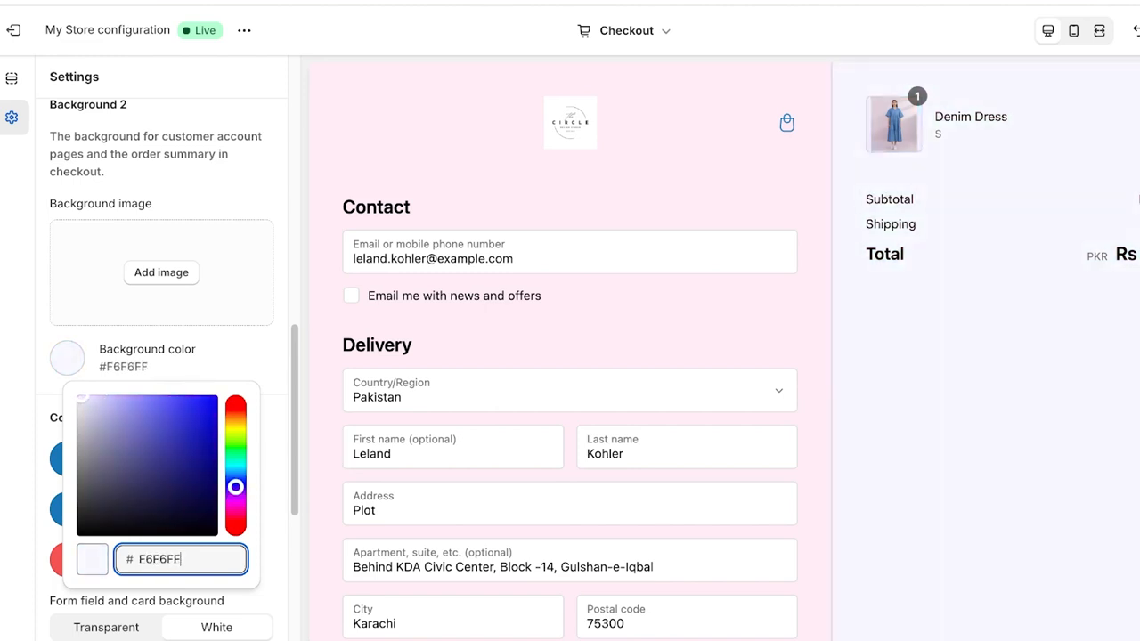
click(223, 358)
Try the Transparent form field and card background, and switch it back to White.
scroll(162, 374, down, 1)
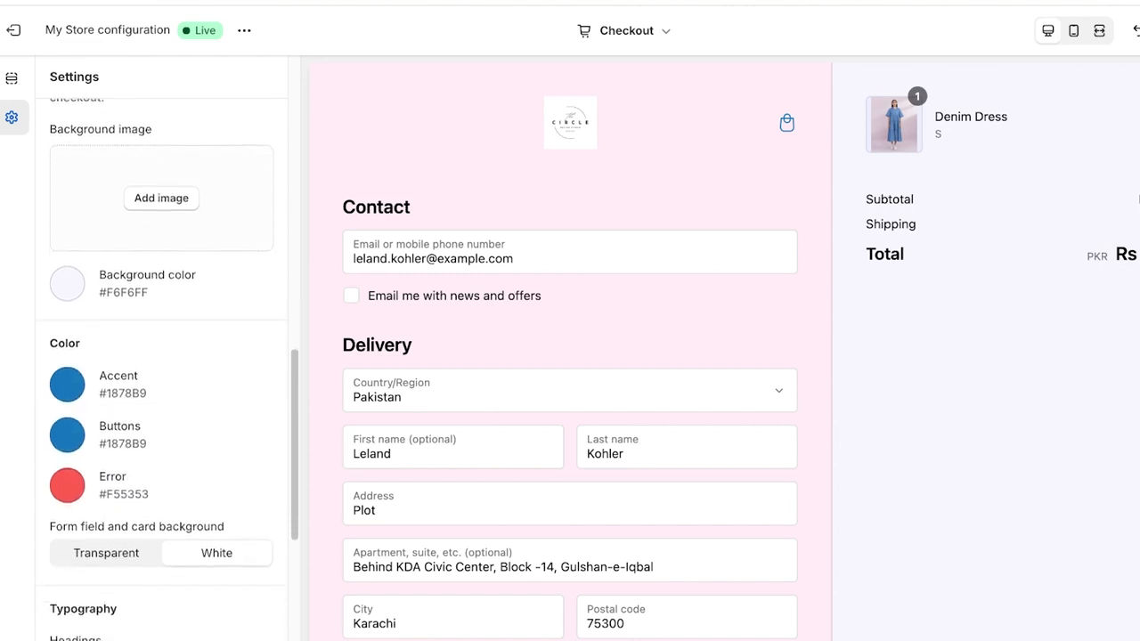
scroll(570, 352, down, 3)
scroll(170, 370, down, 1)
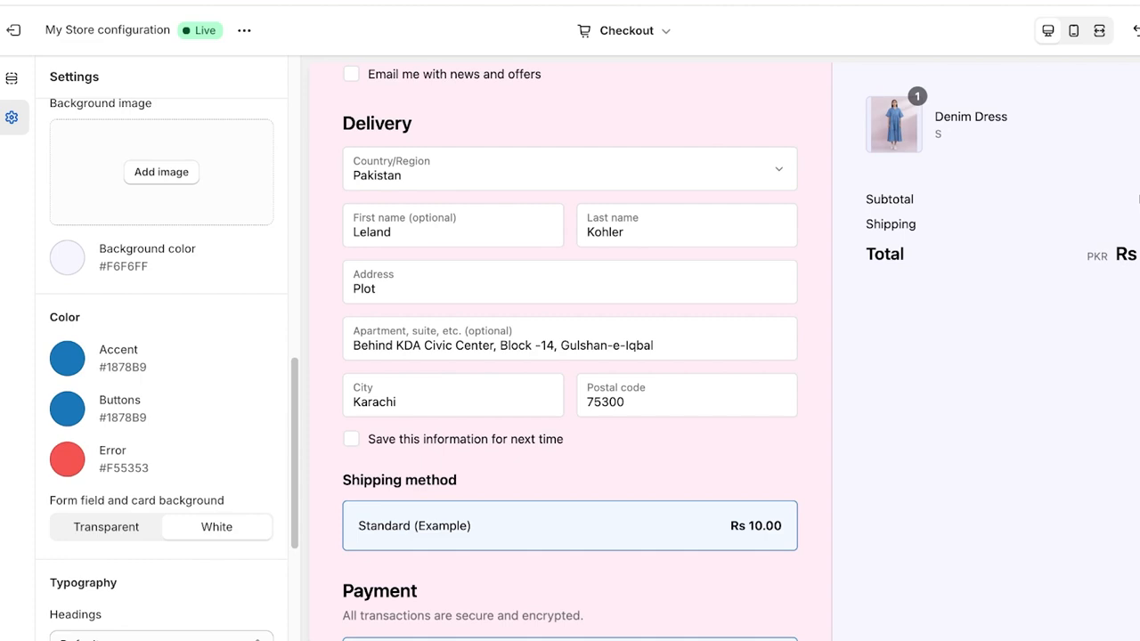
click(106, 528)
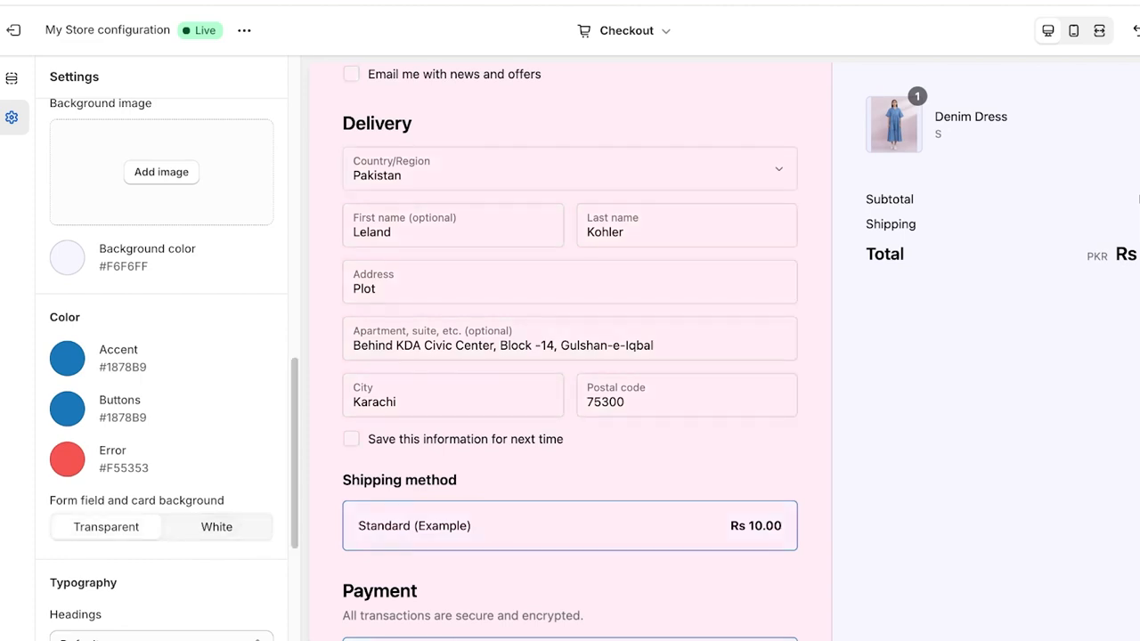
click(216, 527)
Try Bernhard Modern and Bodoni Poster as the headings font, and set it to Eurostile Next.
scroll(216, 527, down, 3)
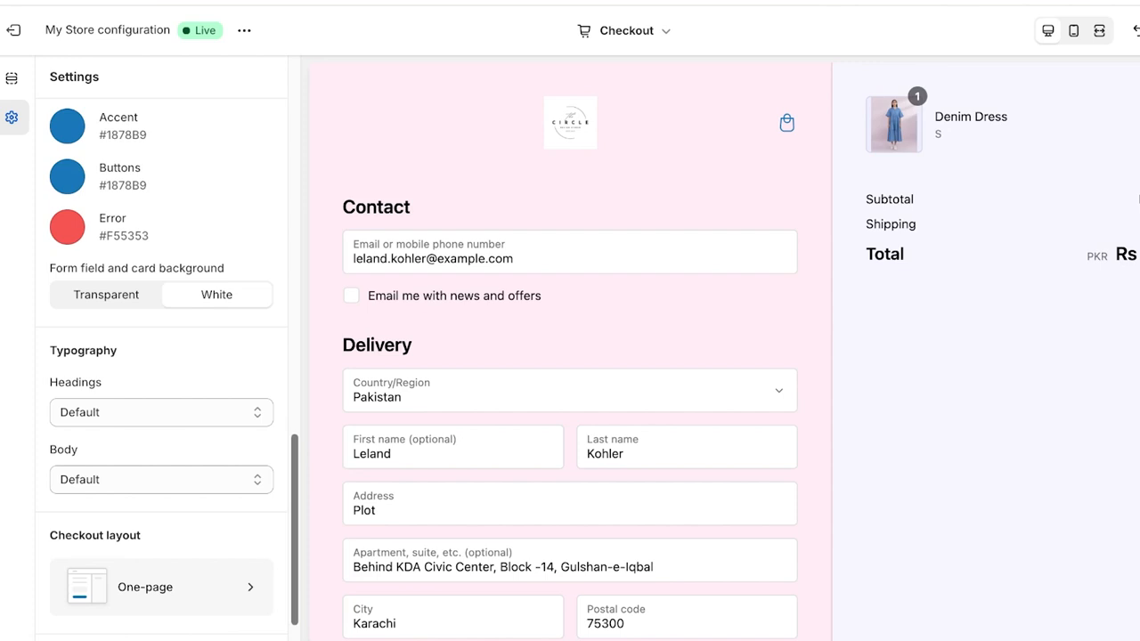
click(162, 413)
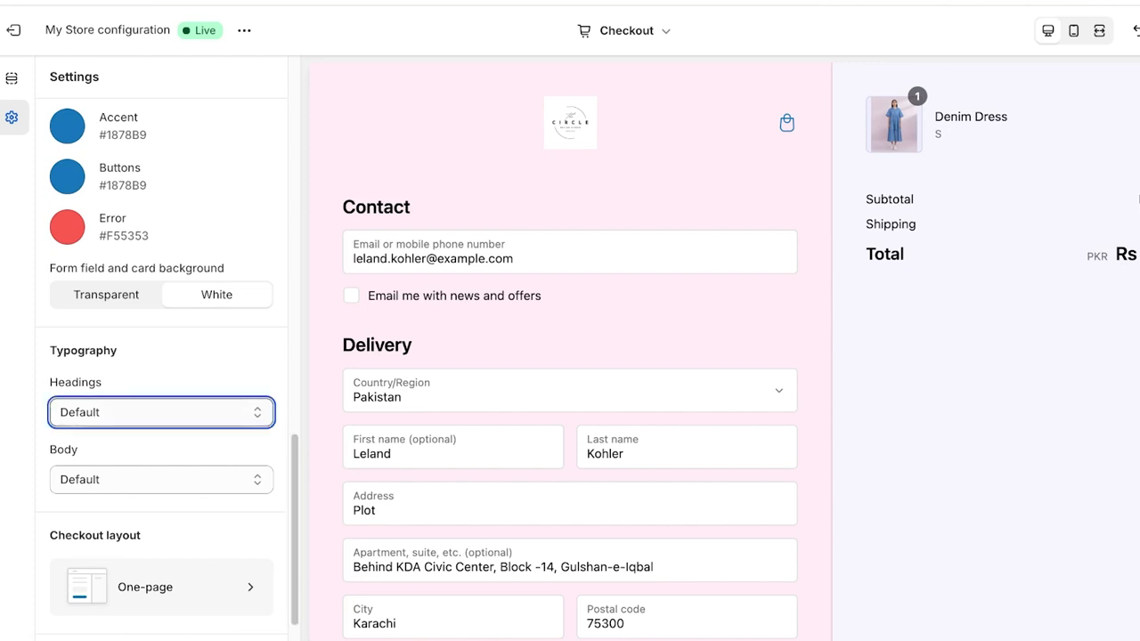
click(95, 445)
key(Down)
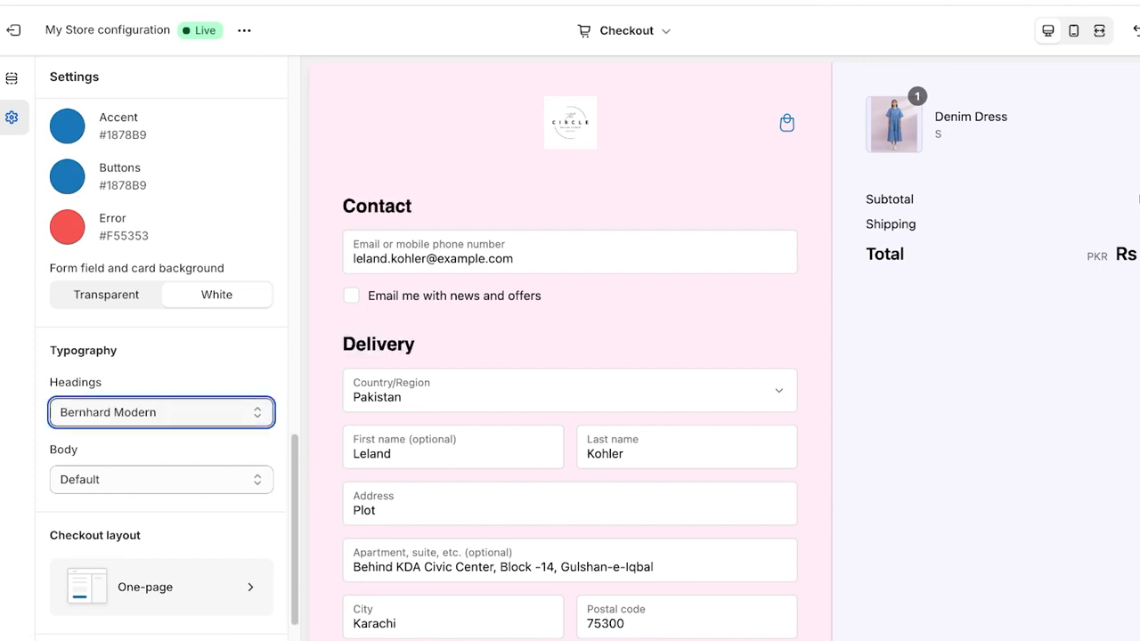
key(Down)
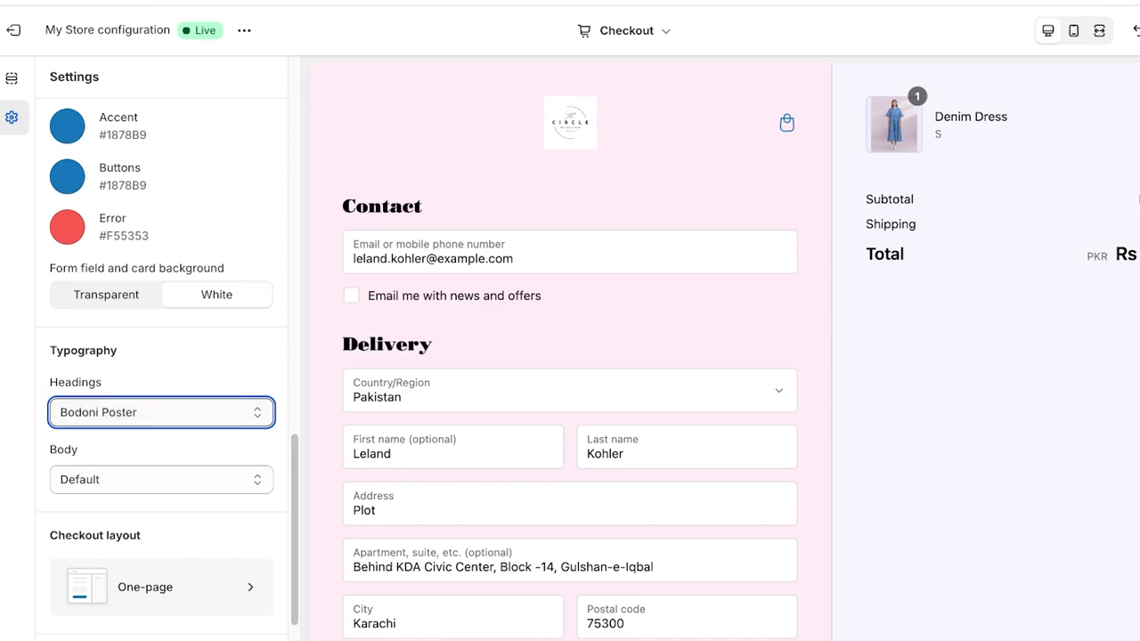
key(Down)
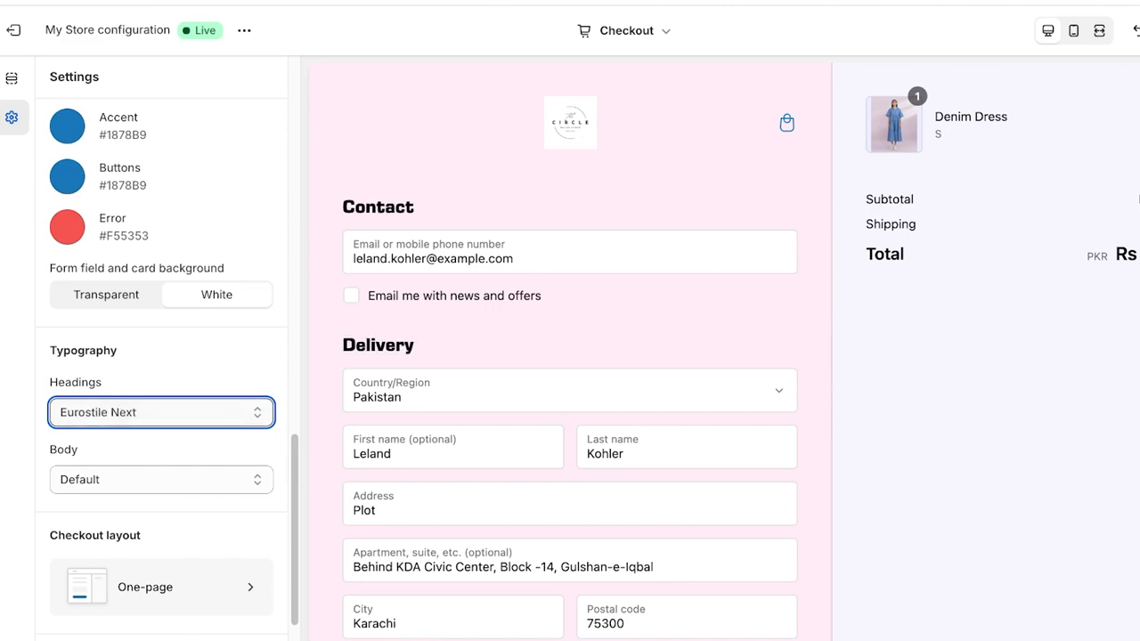
Try Vollkorn, Zen Maru Gothic, Neue Frutiger 1450 and Joanna Sans Nova as the headings font.
key(Down)
key(Down)
key(Down)
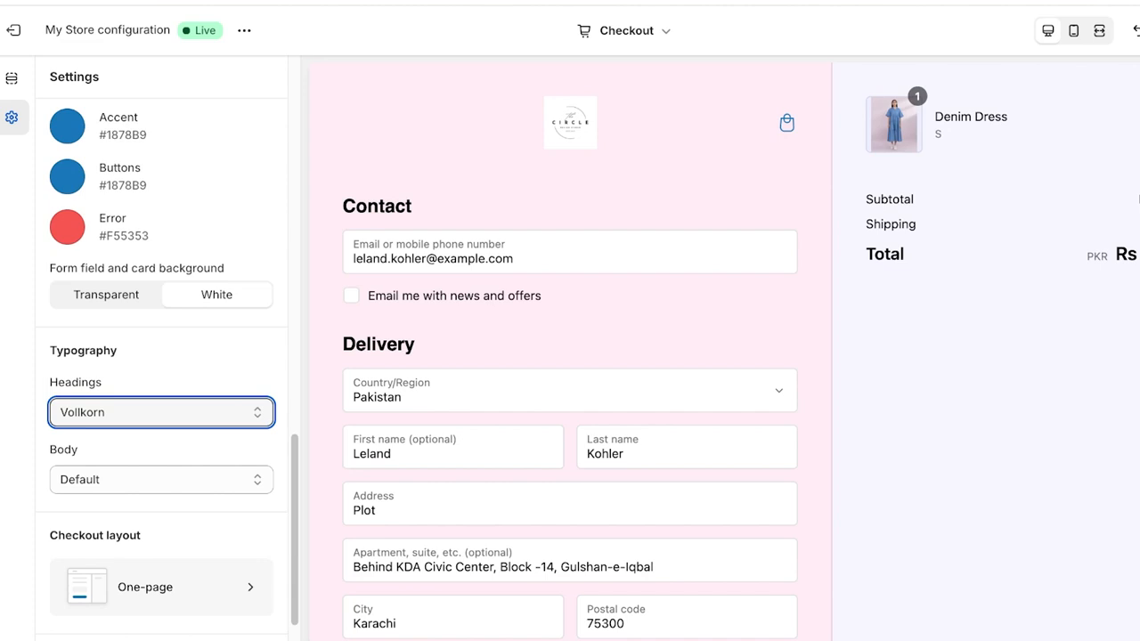
click(161, 409)
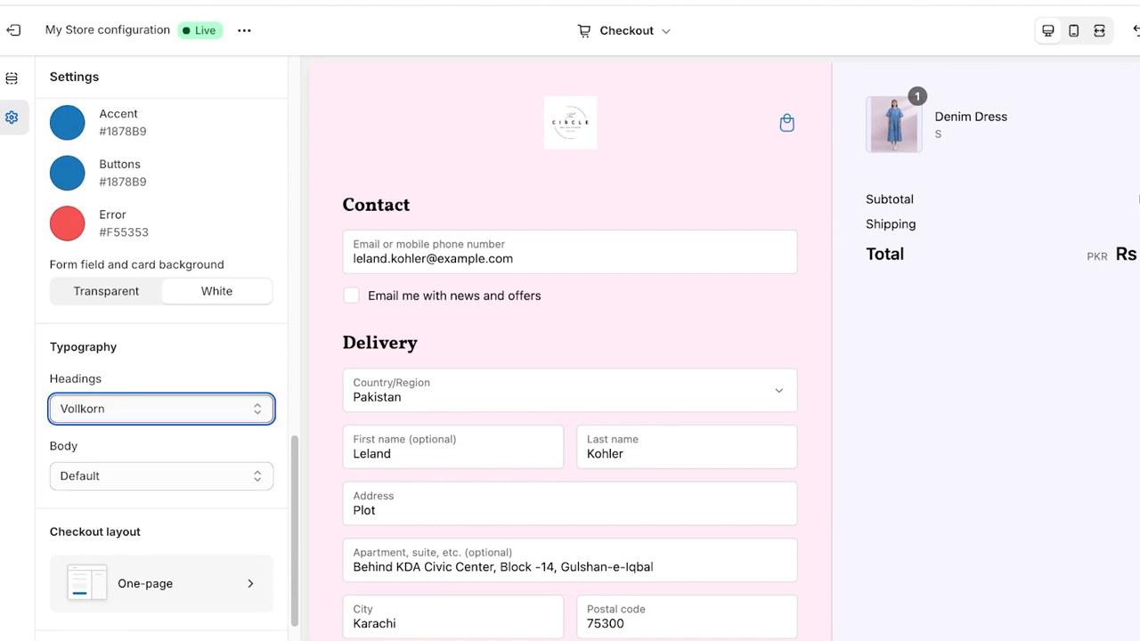
key(Down)
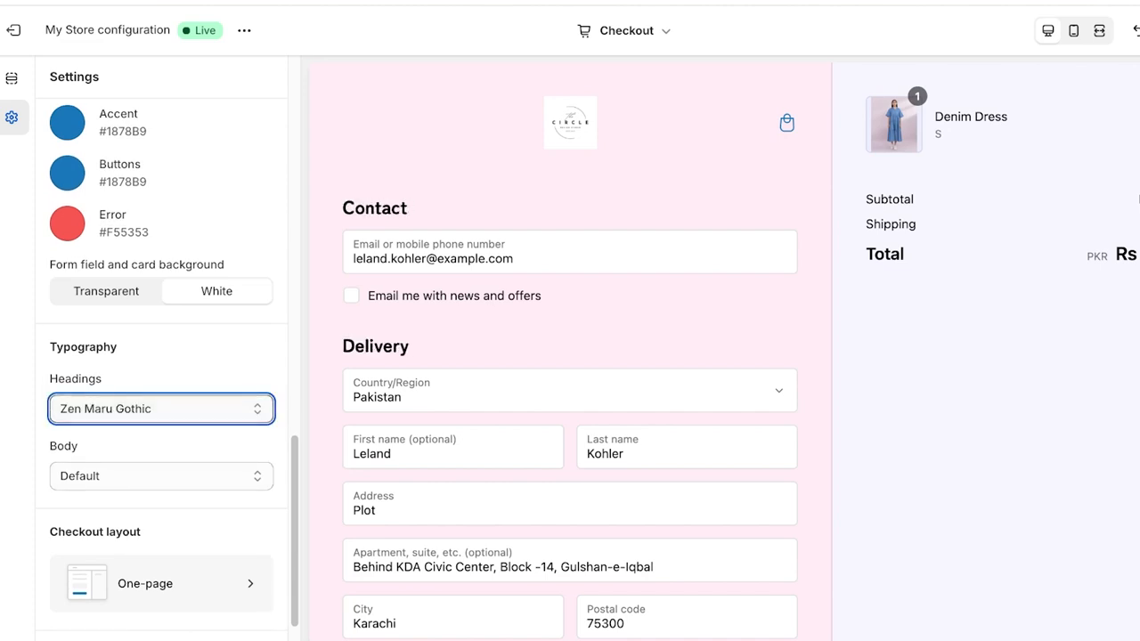
key(Down)
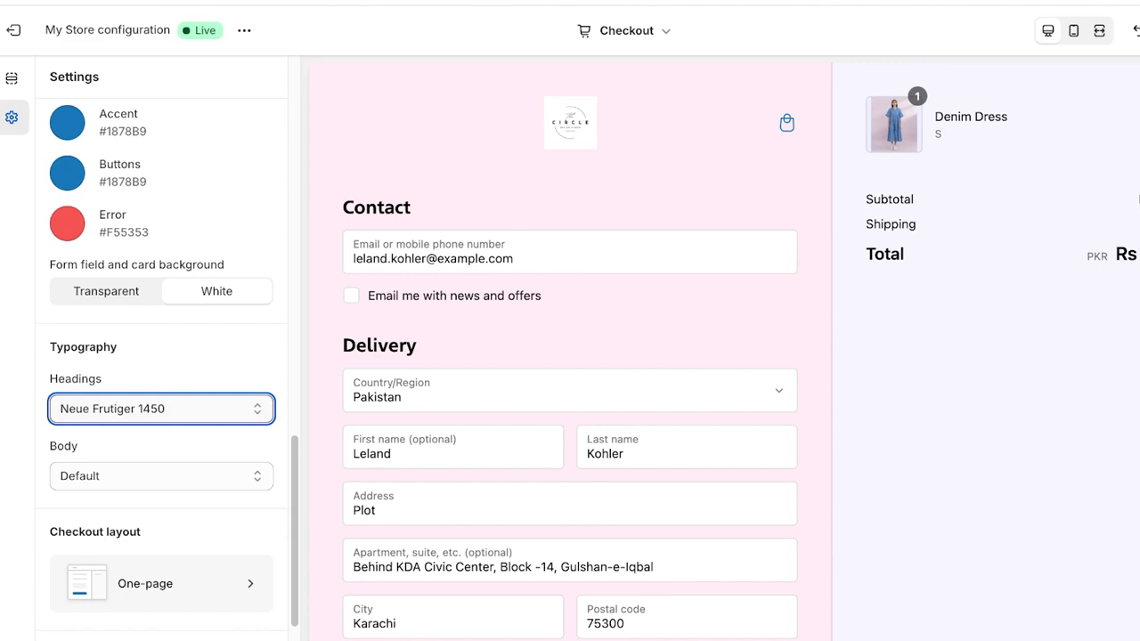
key(Down)
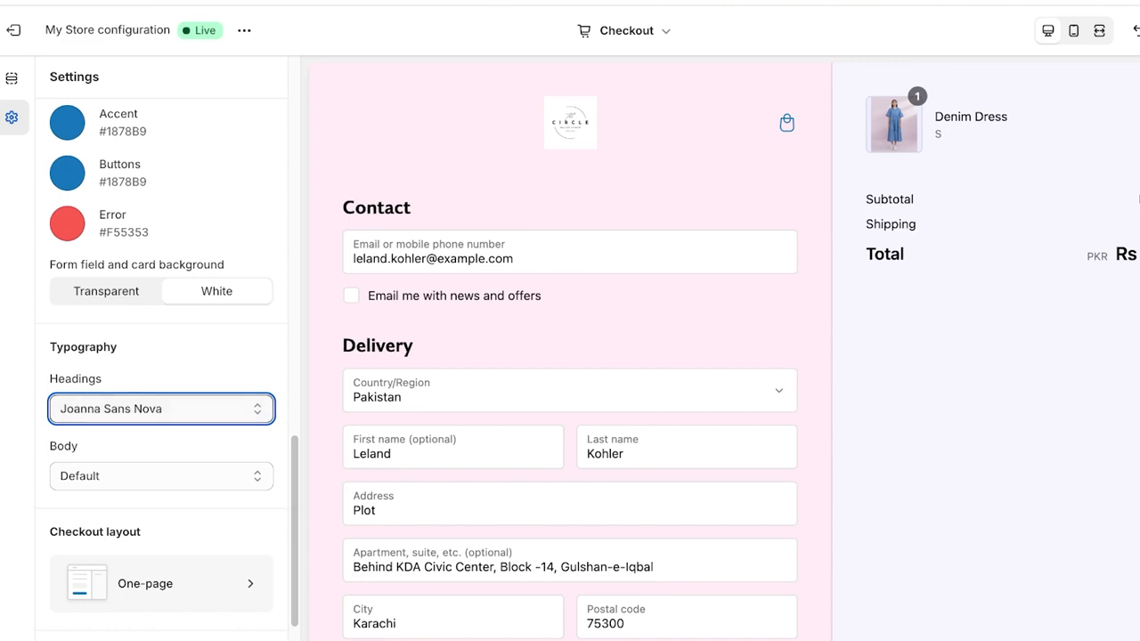
Try Arvo, Akko, Alfie, Archivo and Asul as the headings font.
key(Down)
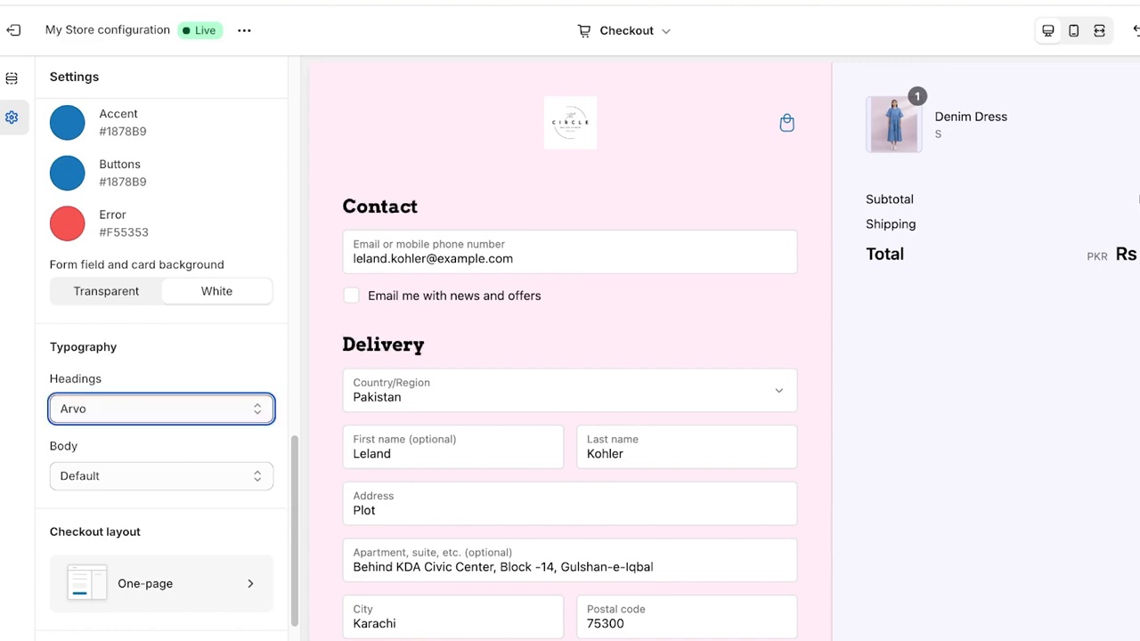
key(Down)
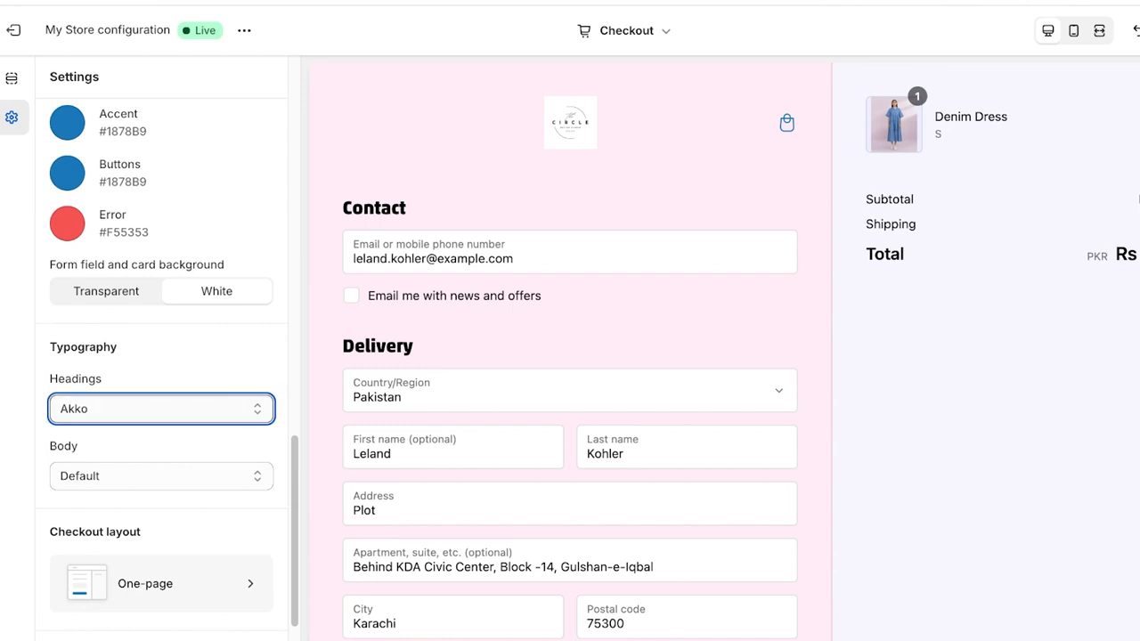
key(Down)
key(Down)
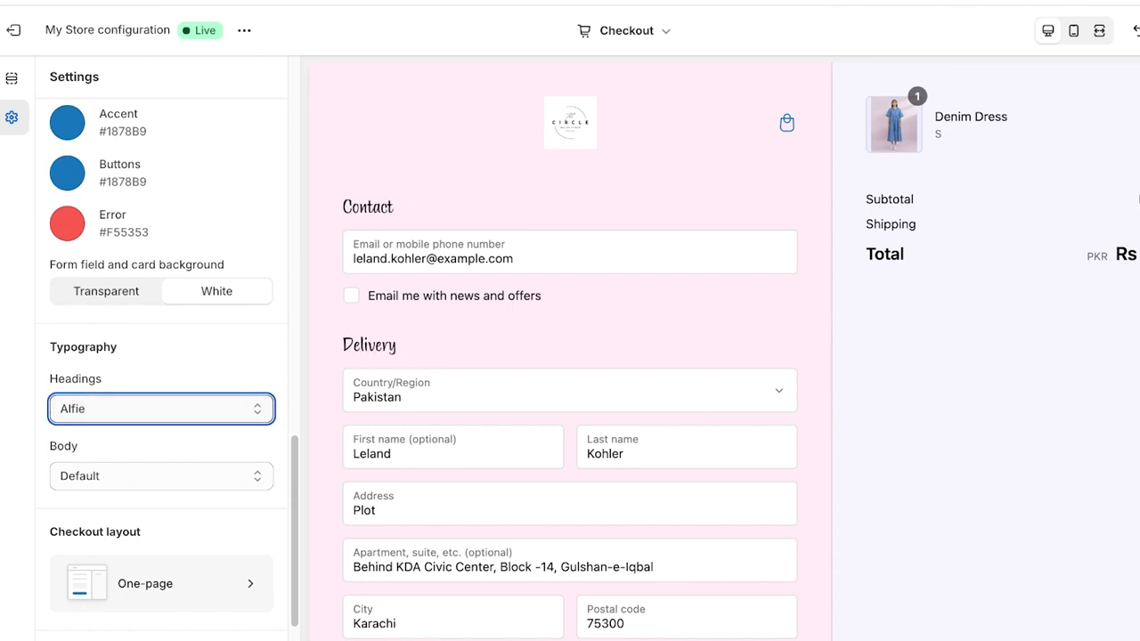
key(Down)
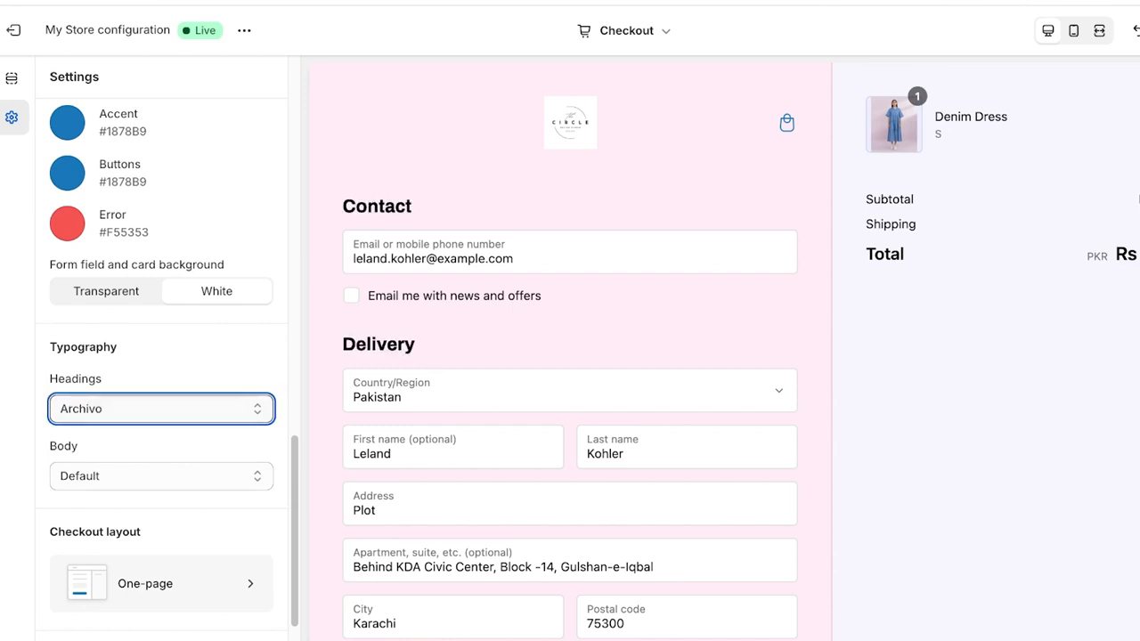
key(Down)
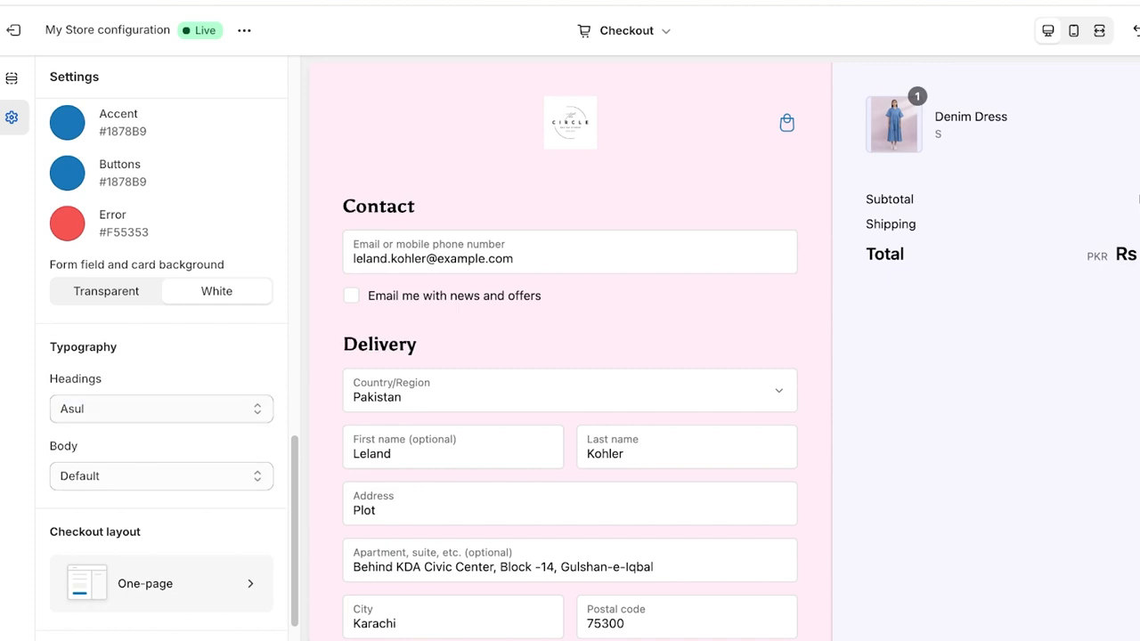
Try Basic Commercial and Bernhard Modern as the headings font, and set it to Bio Rhyme.
click(162, 409)
key(Down)
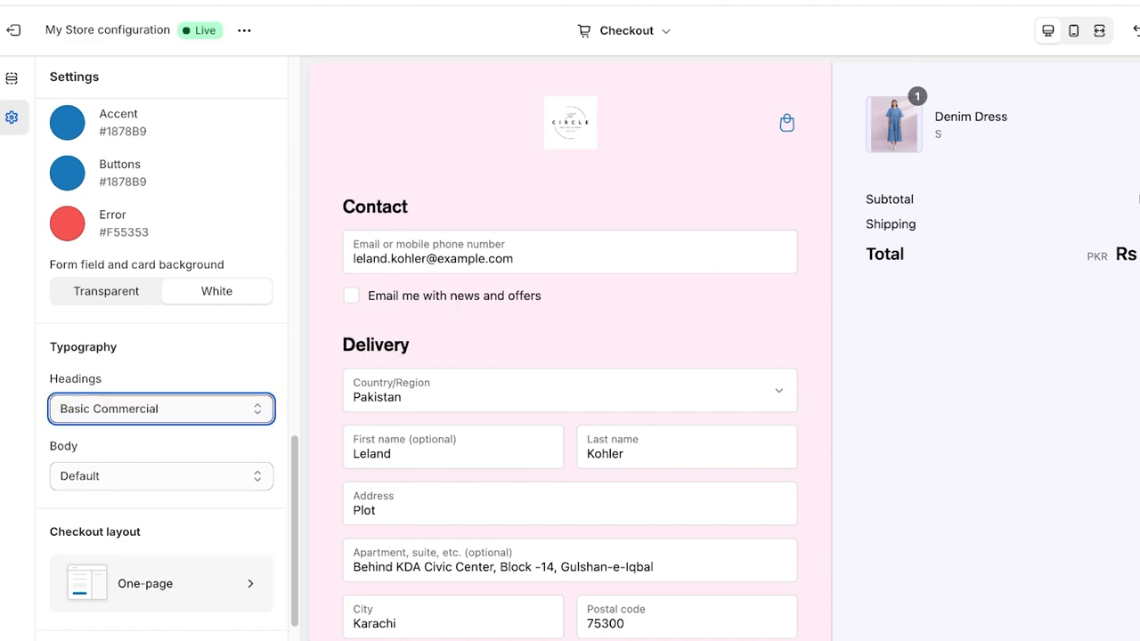
key(Down)
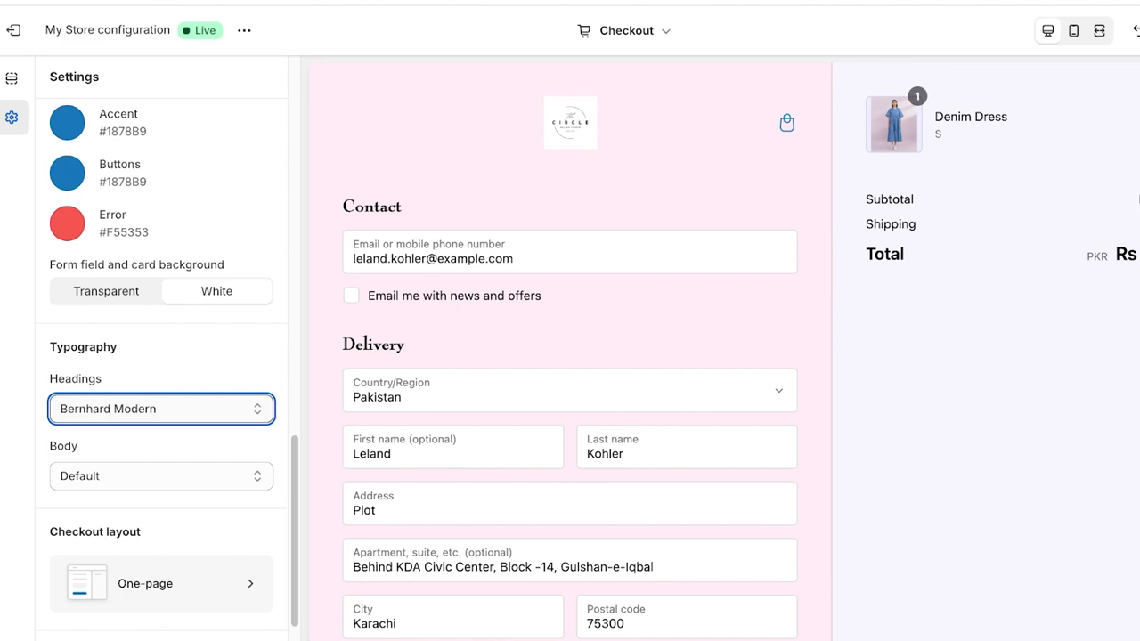
key(Down)
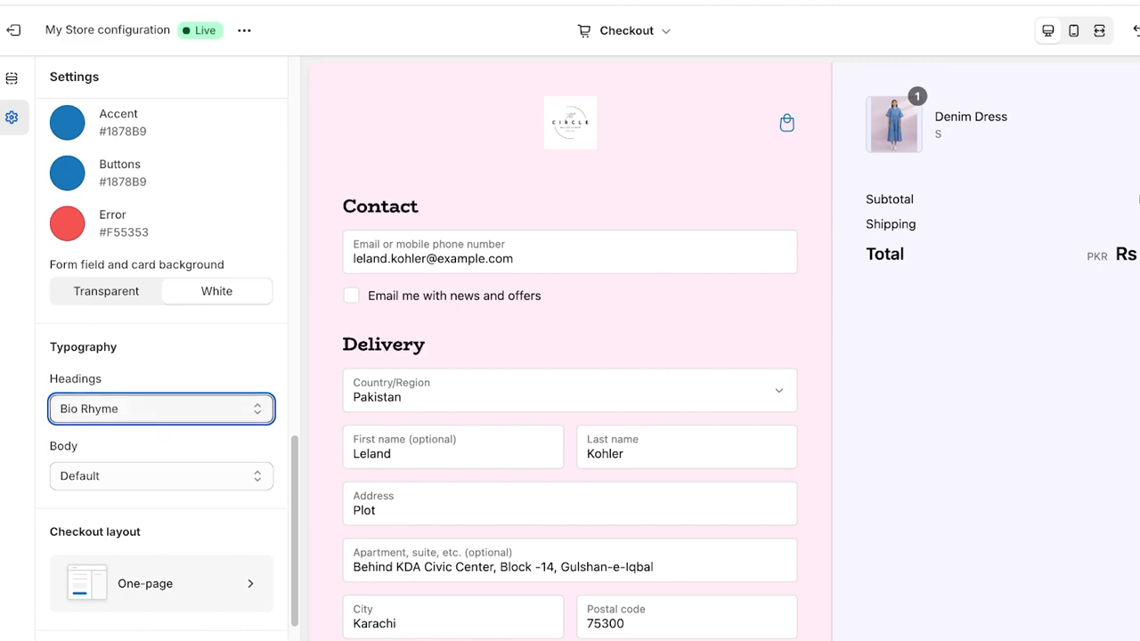
Try Cormorant, Daytona, DIN Neuzeit Grotesk, FF Unit Rounded and Roboto Slab as the body font, and set it to SF Mono.
key(Tab)
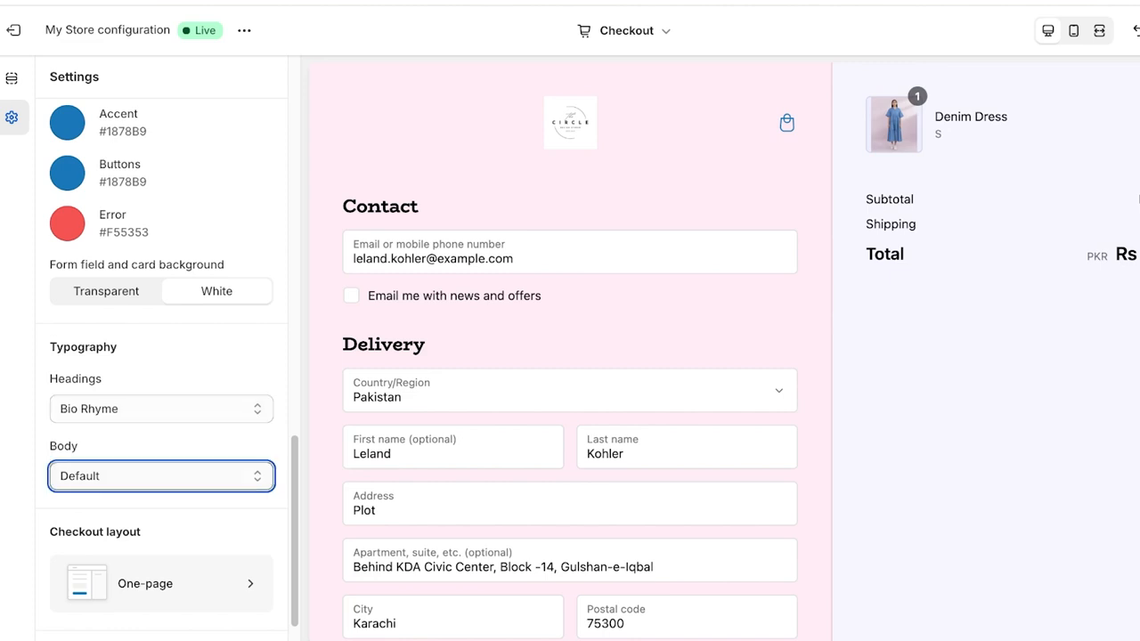
key(Down)
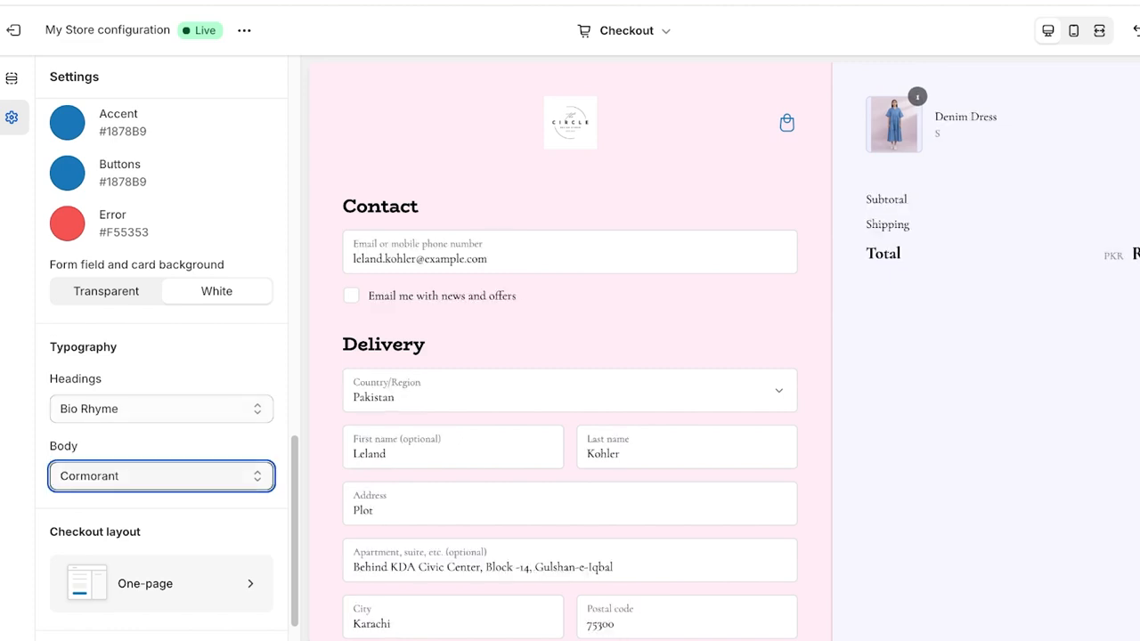
click(162, 476)
key(Down)
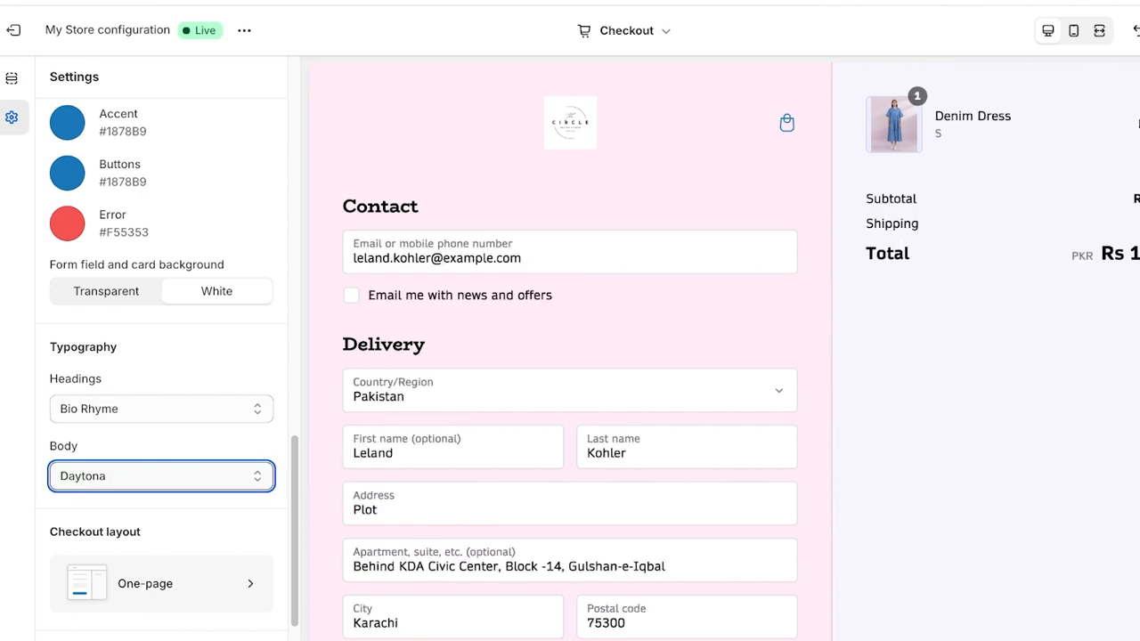
key(Down)
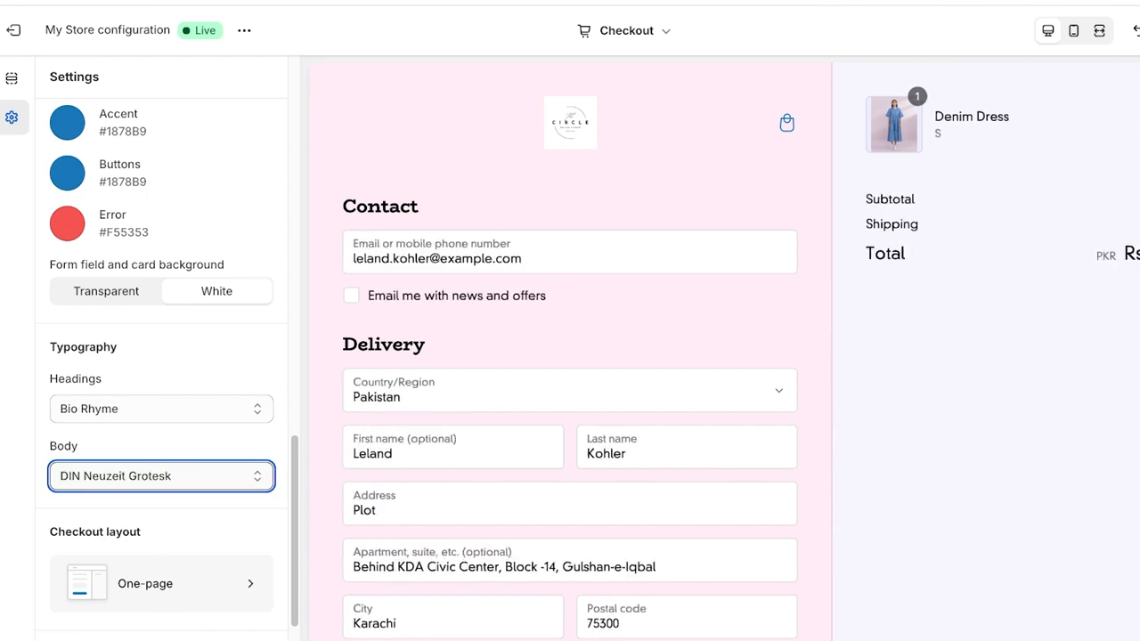
key(Down)
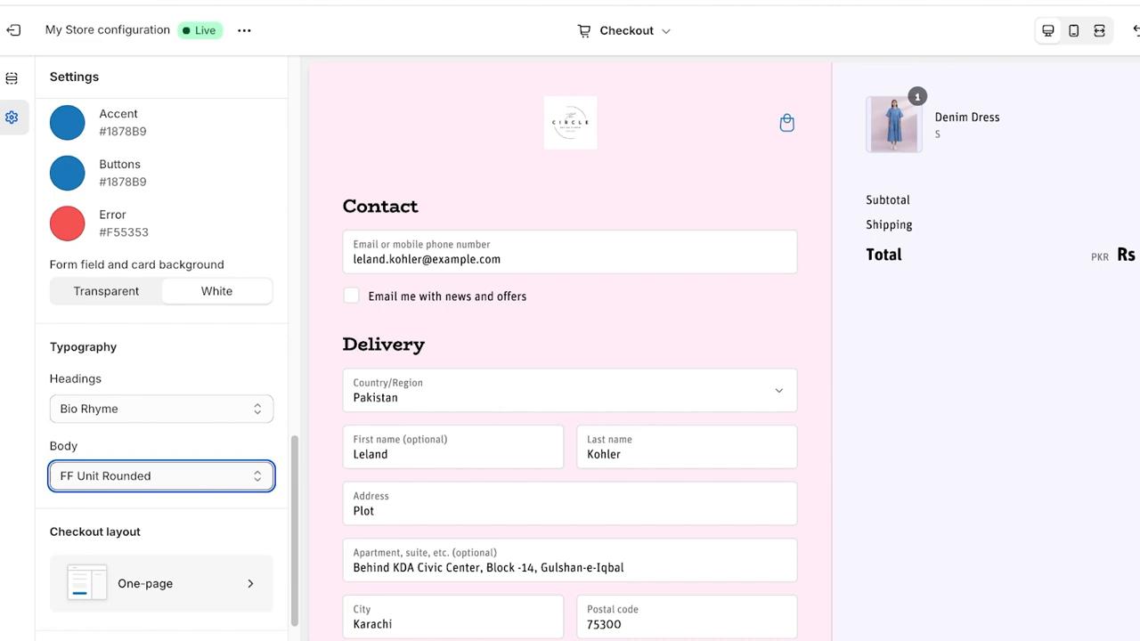
key(Down)
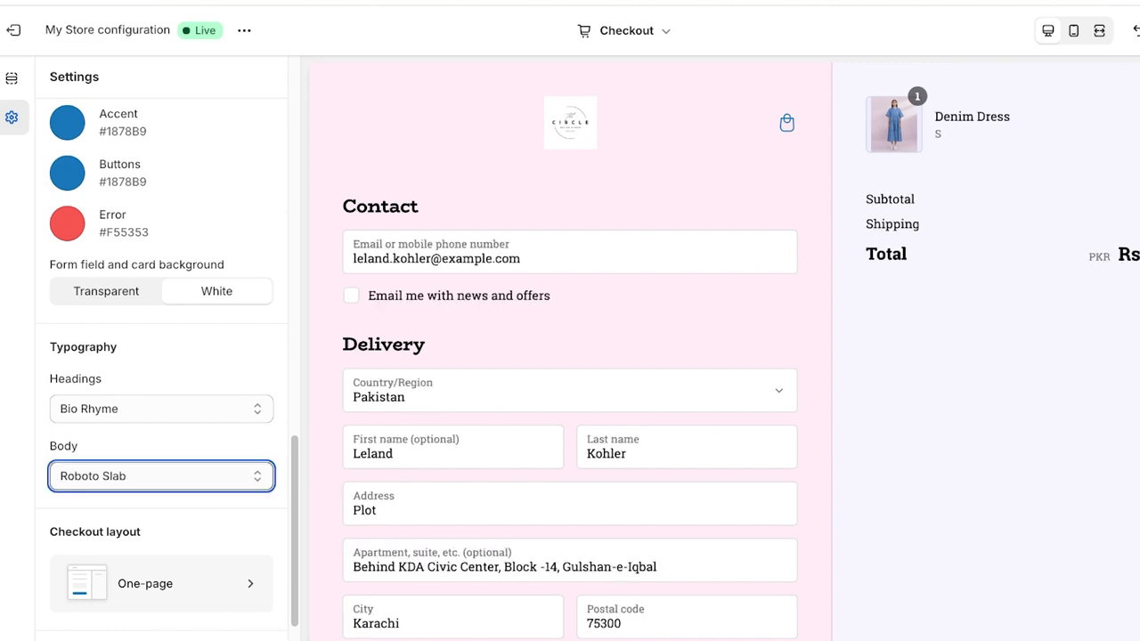
key(Down)
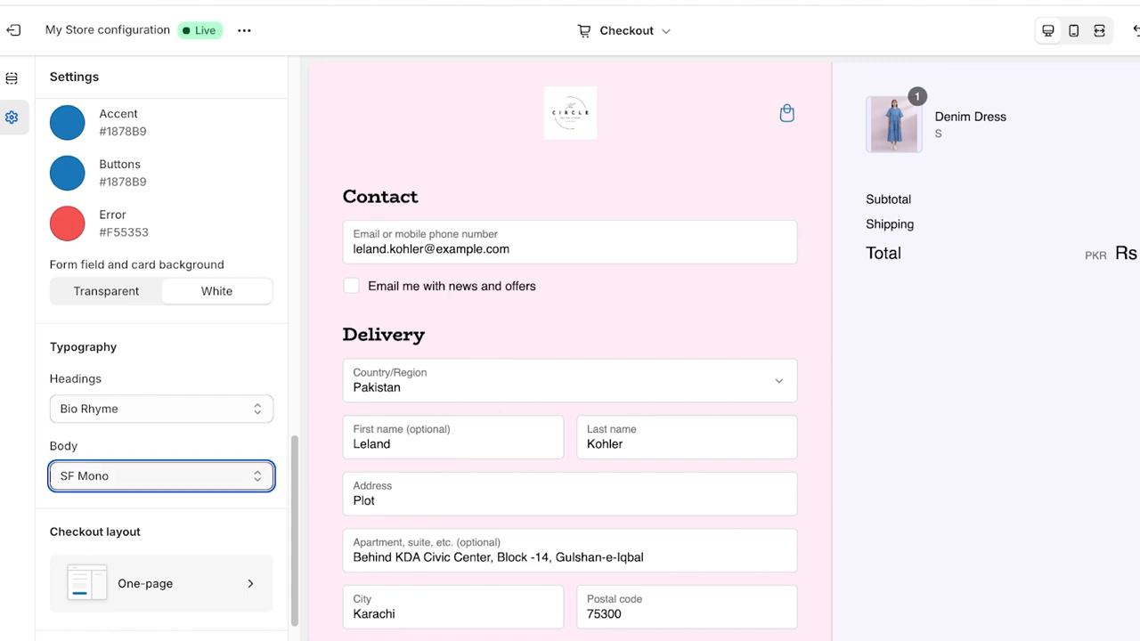
Try the Three-page checkout layout.
scroll(161, 356, down, 2)
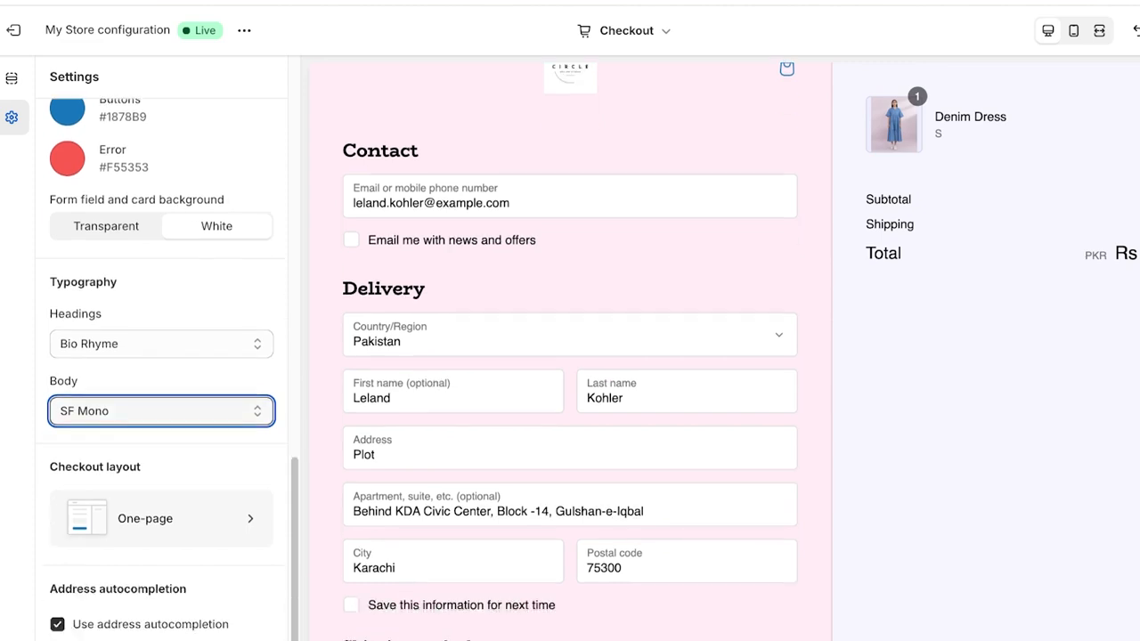
key(Tab)
key(Return)
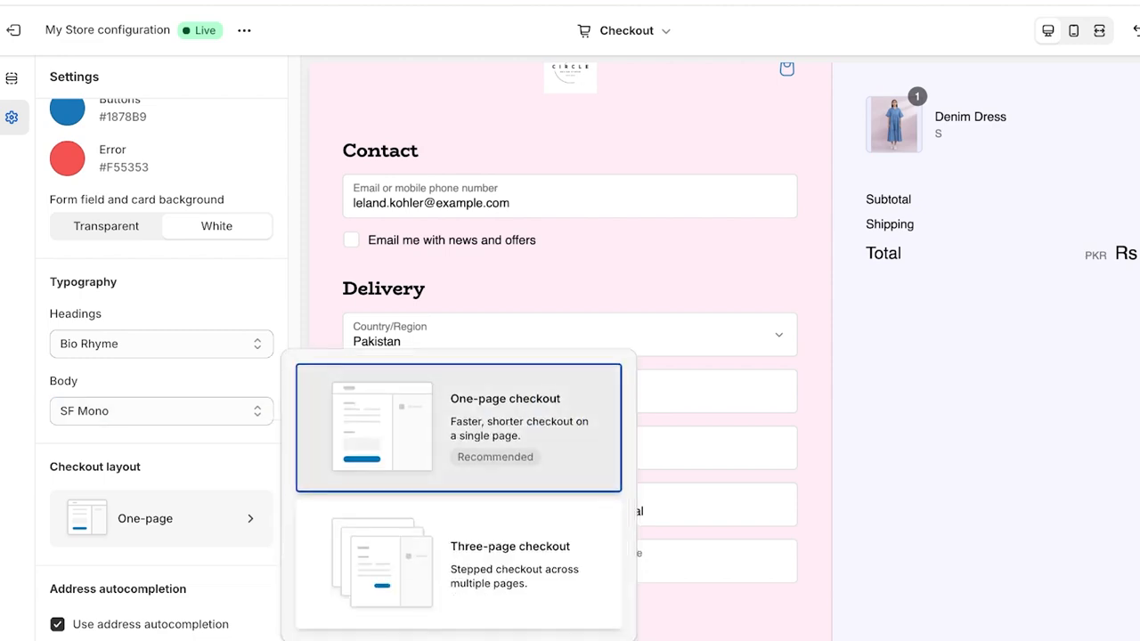
key(Down)
key(Return)
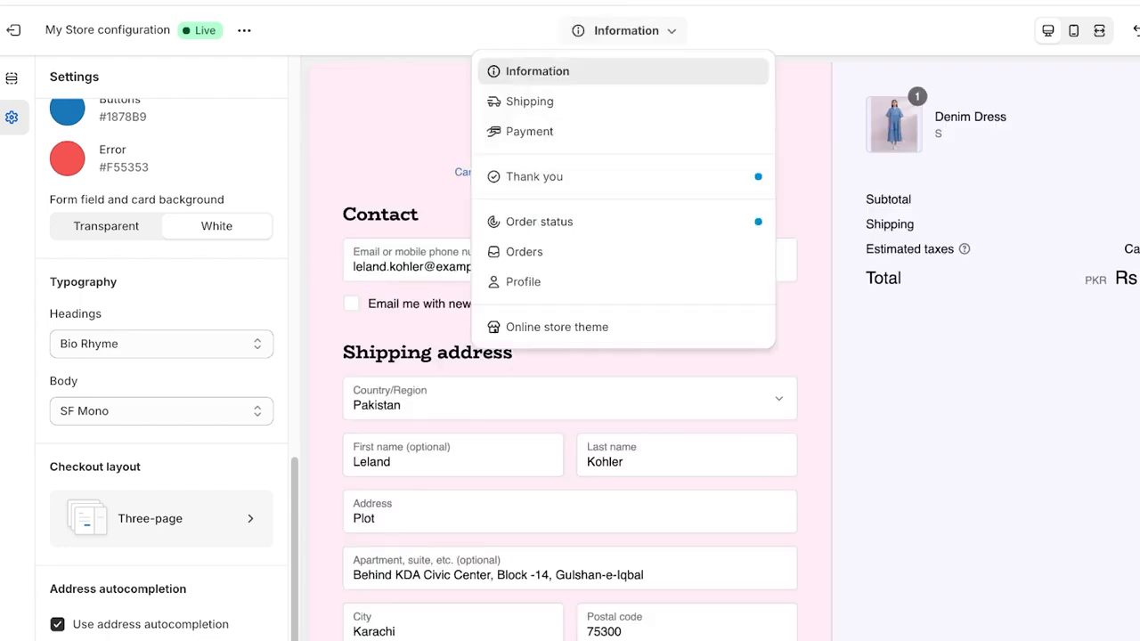
Preview the Information, Shipping and Payment pages of the three-page checkout, and return to the Information page.
scroll(570, 356, down, 3)
click(623, 30)
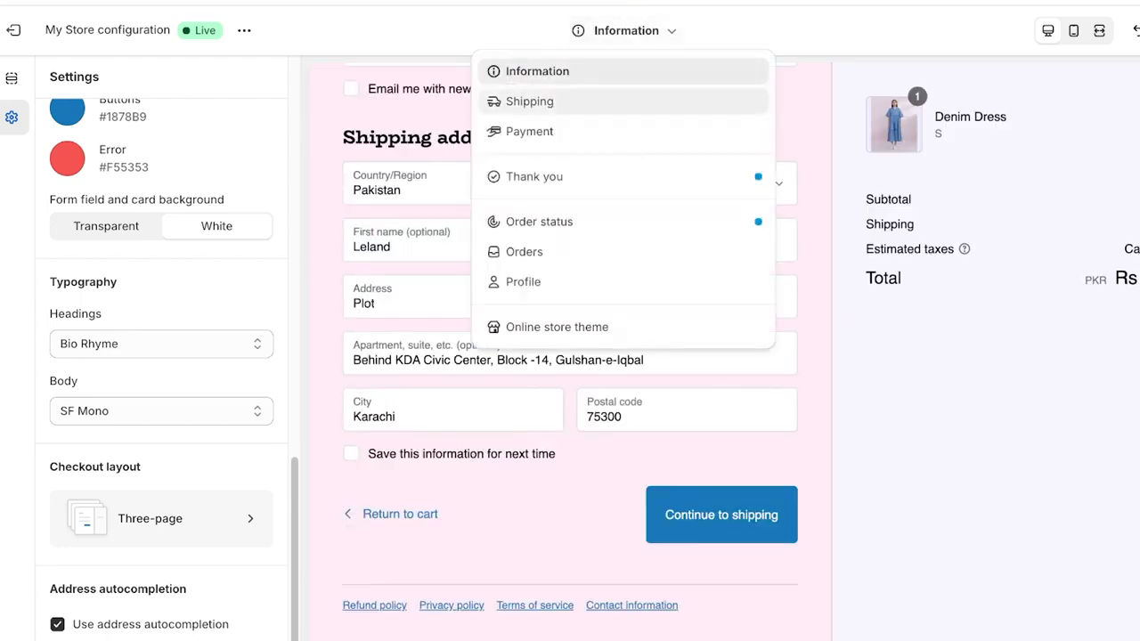
click(530, 101)
click(623, 30)
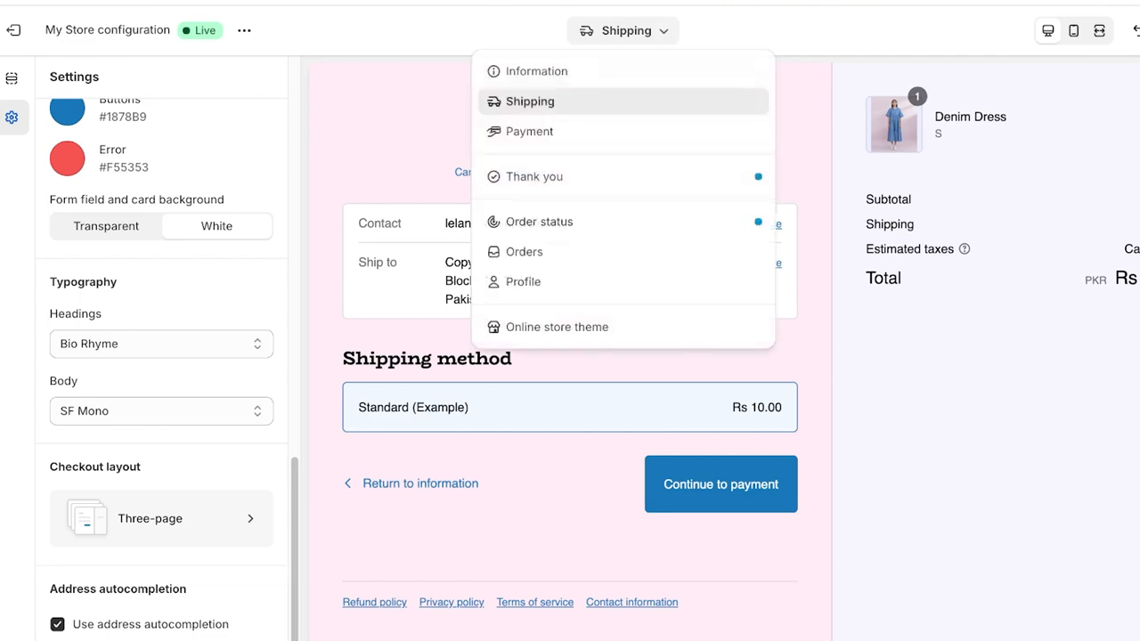
click(530, 131)
click(623, 30)
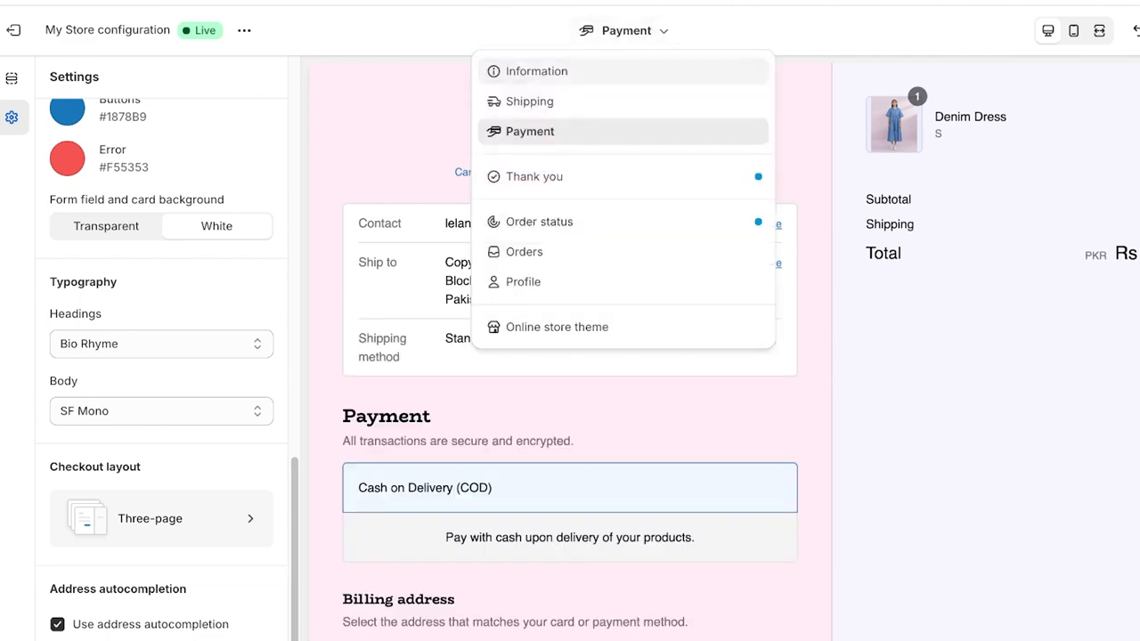
click(536, 70)
scroll(570, 357, down, 5)
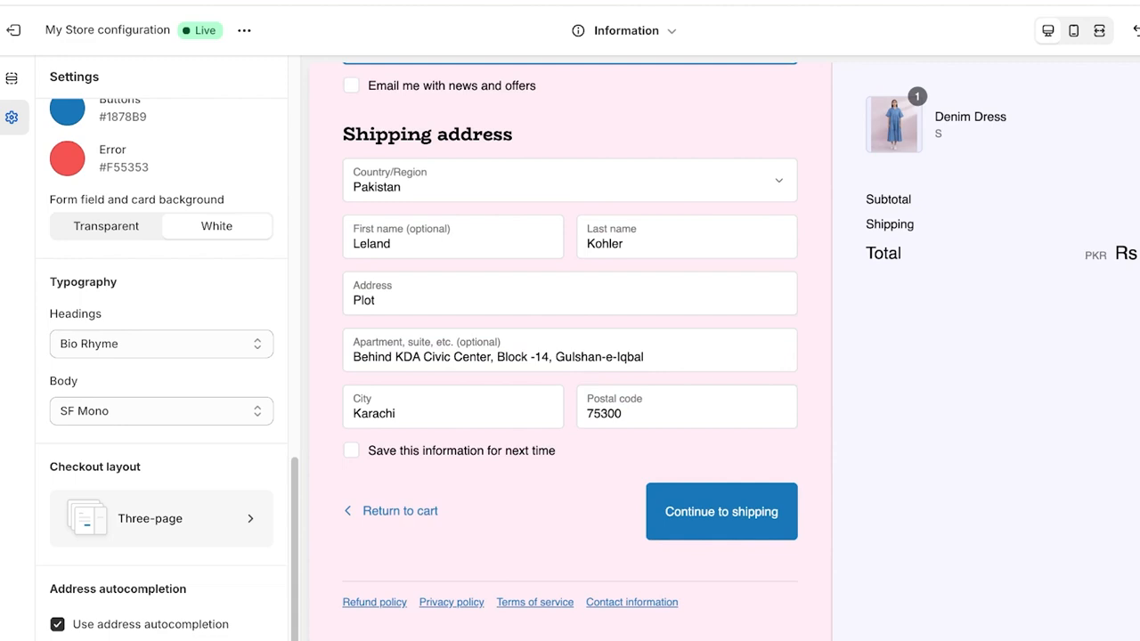
Switch the checkout layout back to One-page and save the changes after checking the form in the preview.
click(162, 518)
click(461, 428)
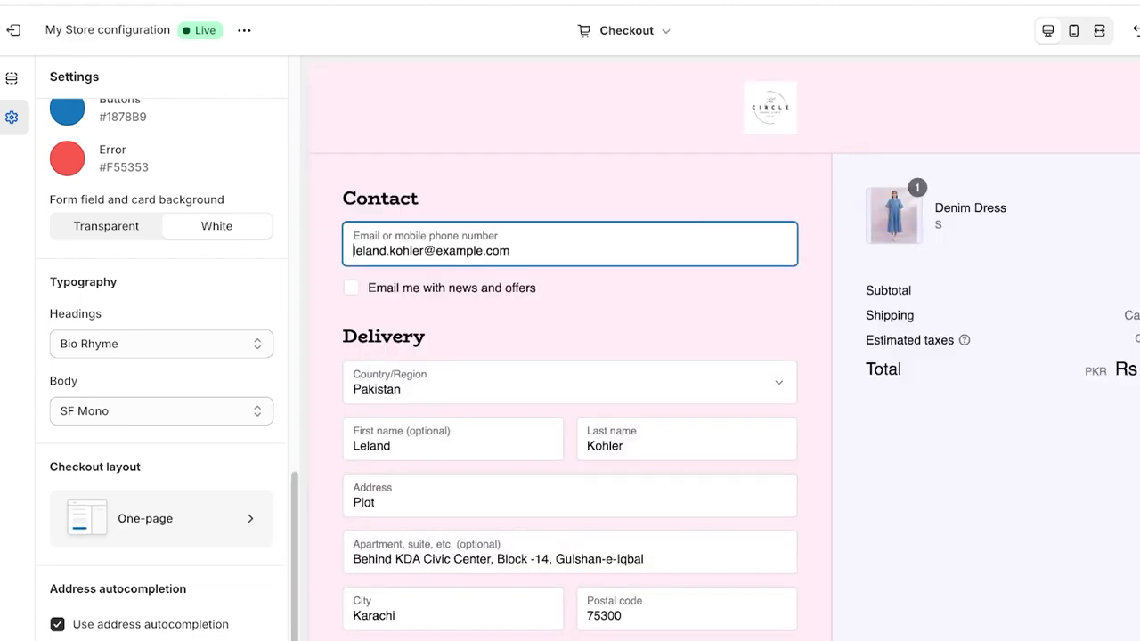
scroll(570, 356, down, 5)
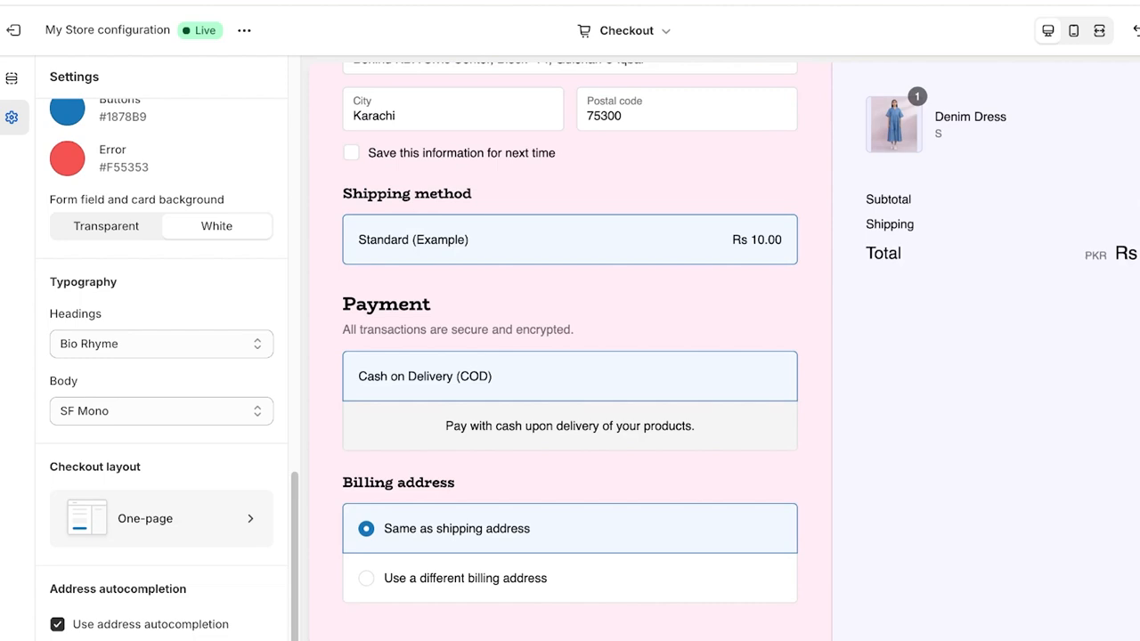
scroll(570, 356, up, 3)
scroll(161, 356, up, 13)
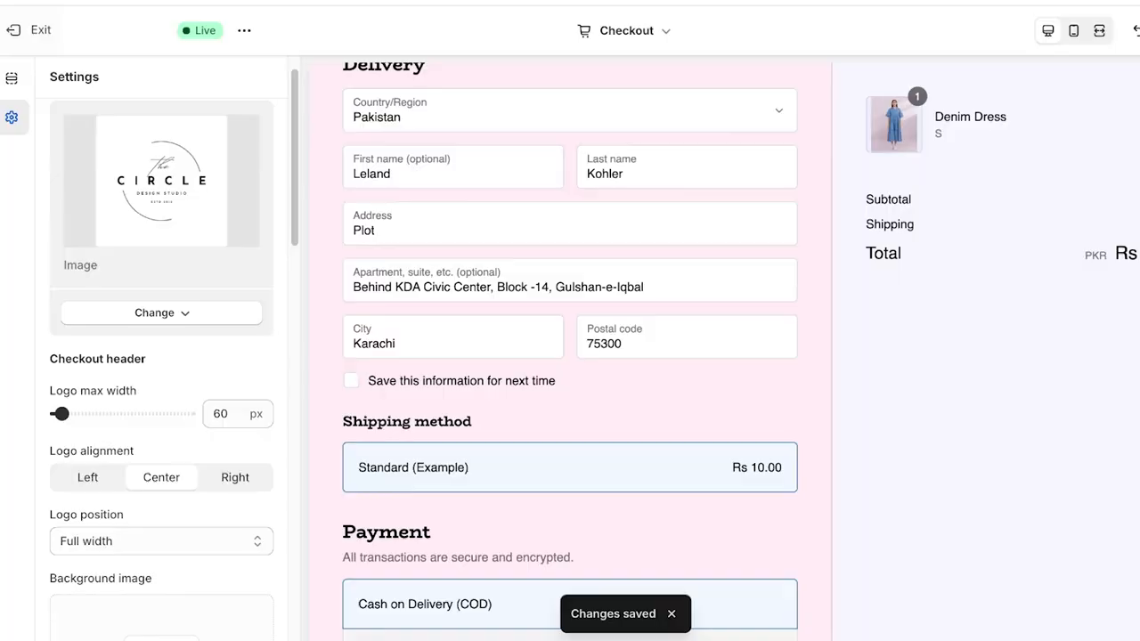
Exit the checkout editor and view the customized checkout in the live online store by buying the IT GIRL TEE now.
click(14, 30)
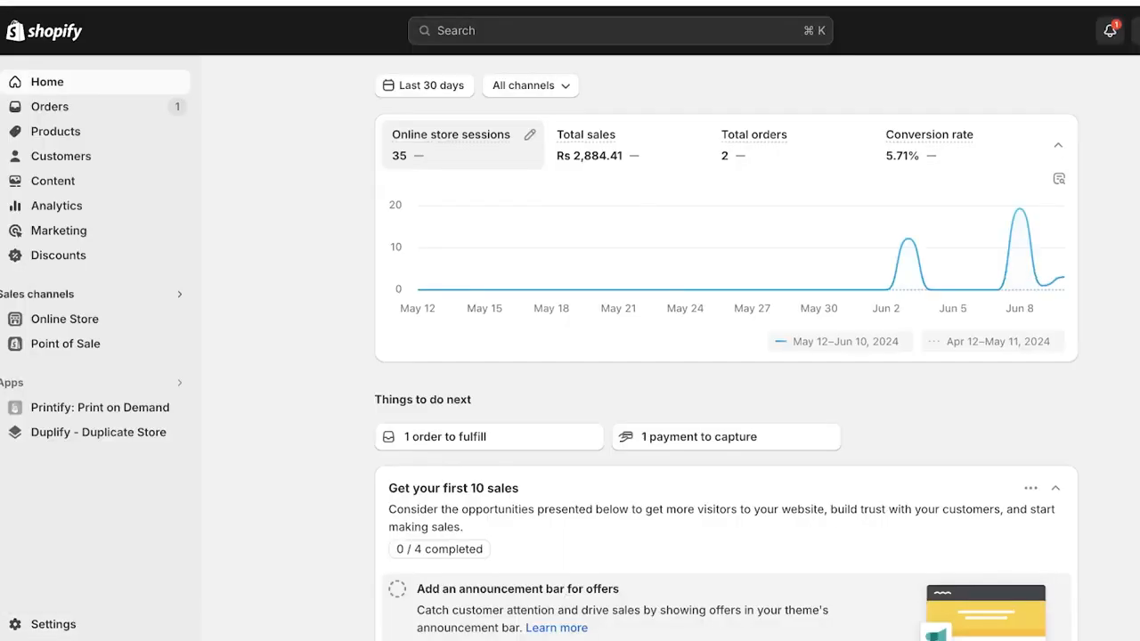
click(177, 319)
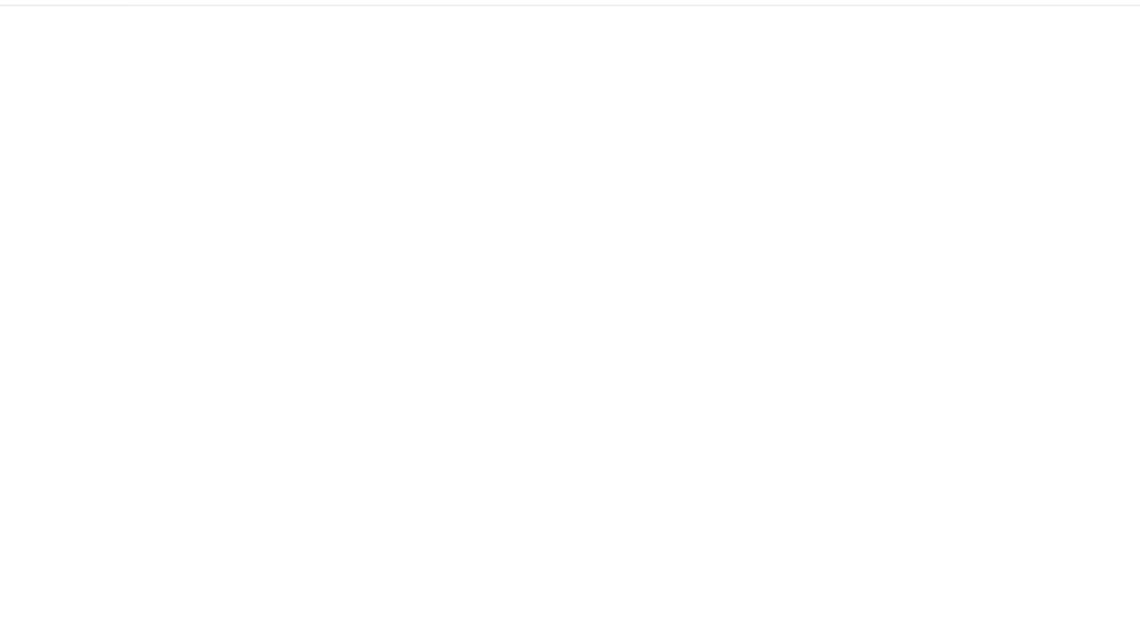
scroll(570, 321, down, 6)
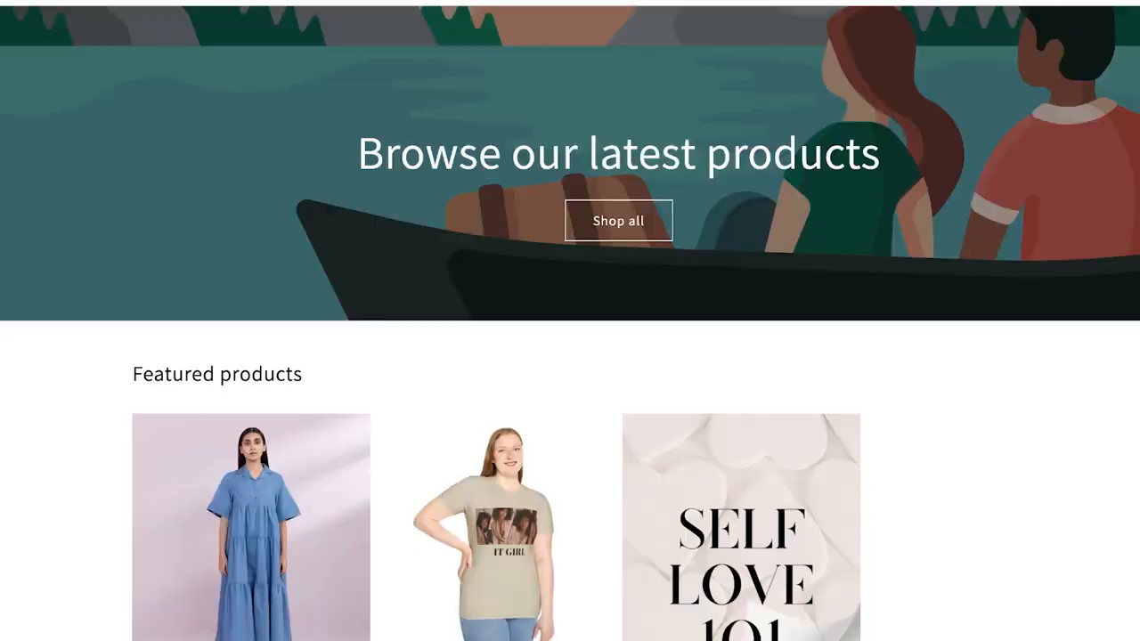
click(407, 469)
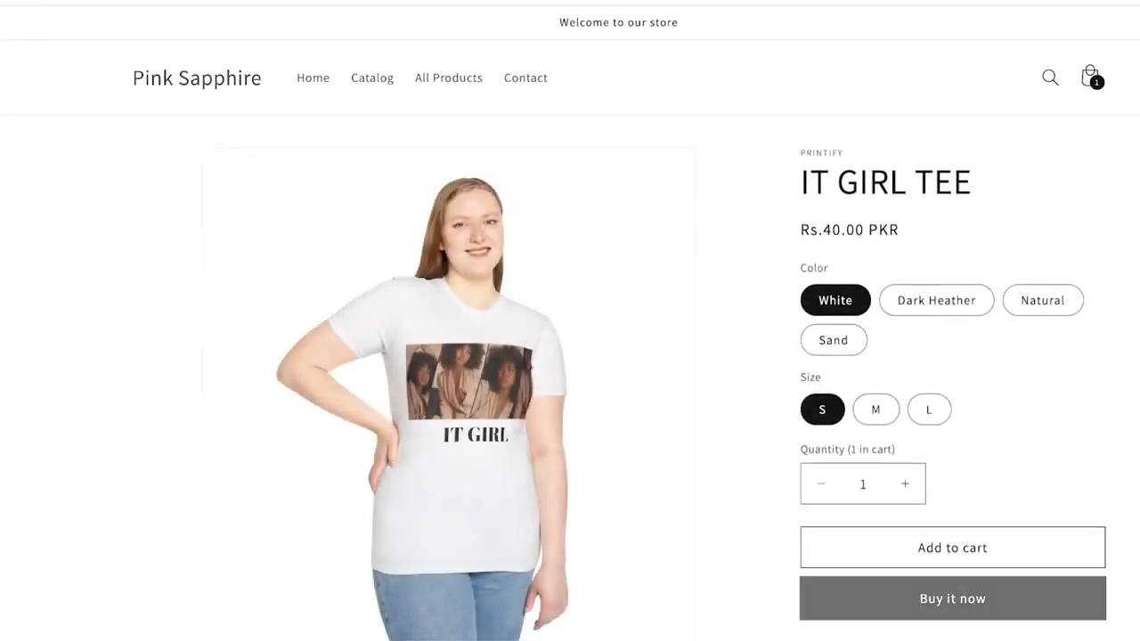
click(953, 598)
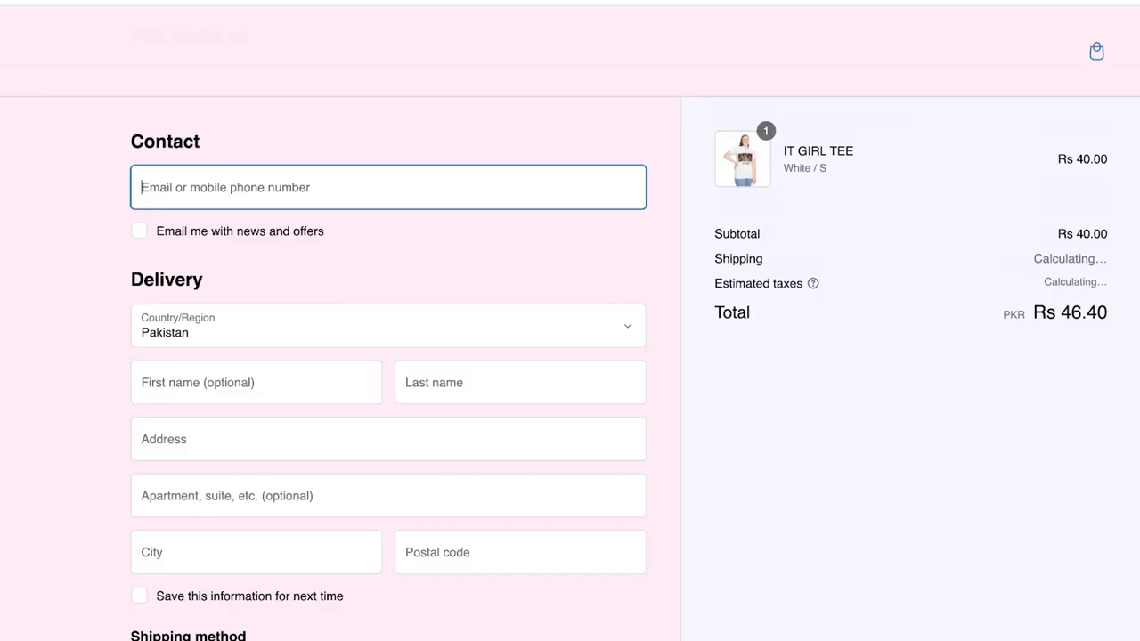
Review the live checkout page's logo, contact and delivery form, shipping section and order summary.
scroll(813, 283, down, 2)
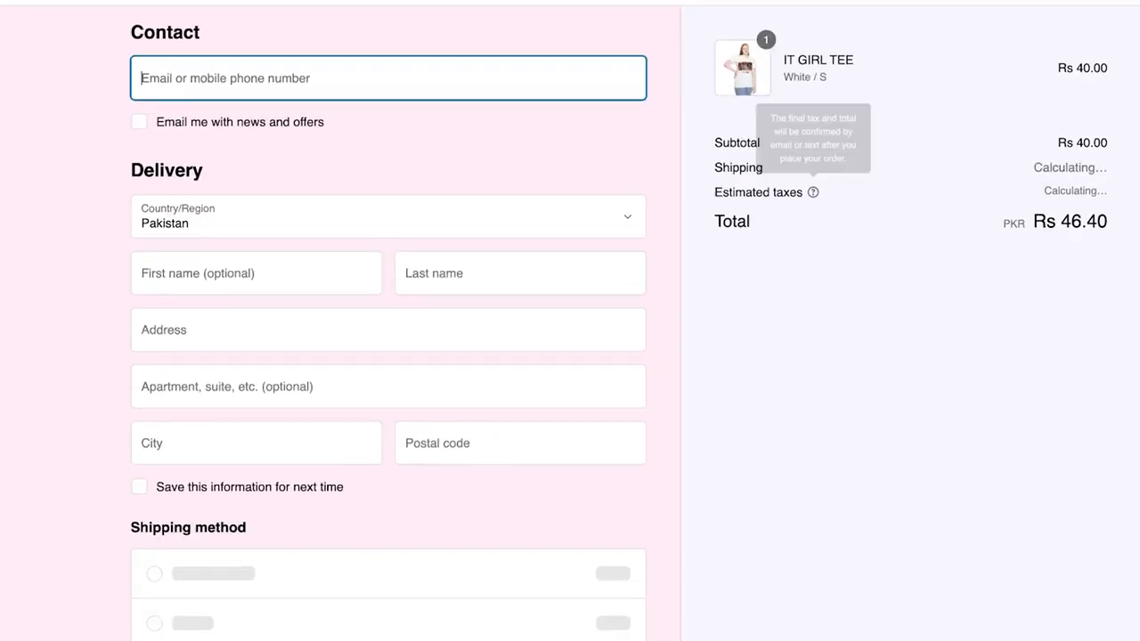
scroll(813, 283, up, 2)
scroll(814, 283, down, 5)
scroll(388, 323, up, 5)
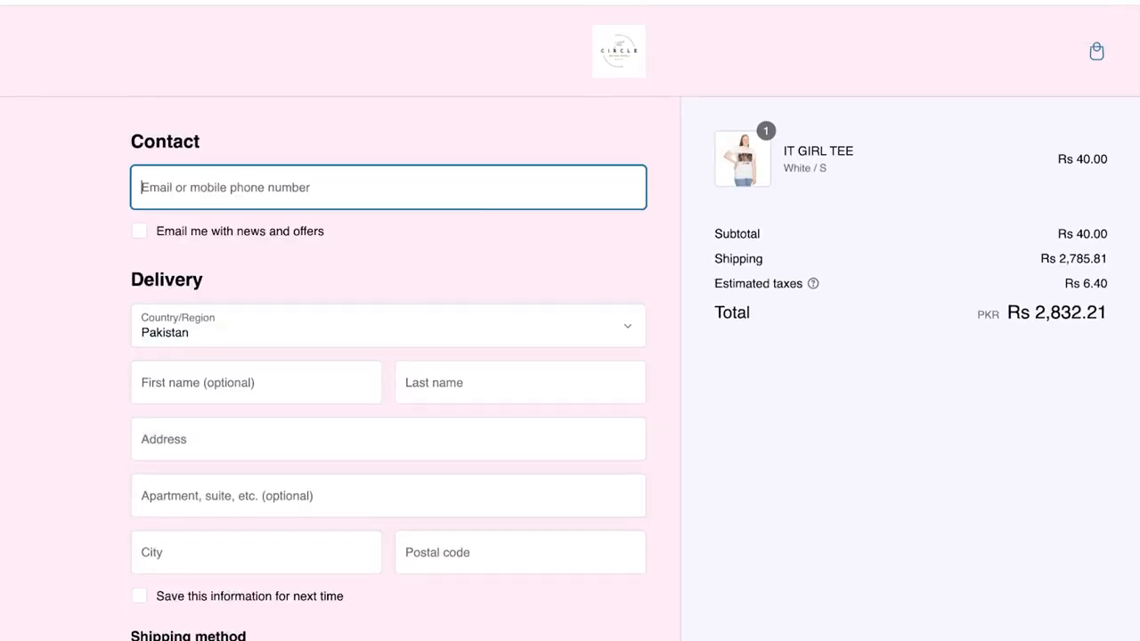
scroll(388, 323, down, 6)
scroll(388, 323, up, 1)
scroll(388, 323, up, 5)
Return to the store admin and open the Shopify App Store from the Apps and sales channels settings.
key(ctrl+shift+Tab)
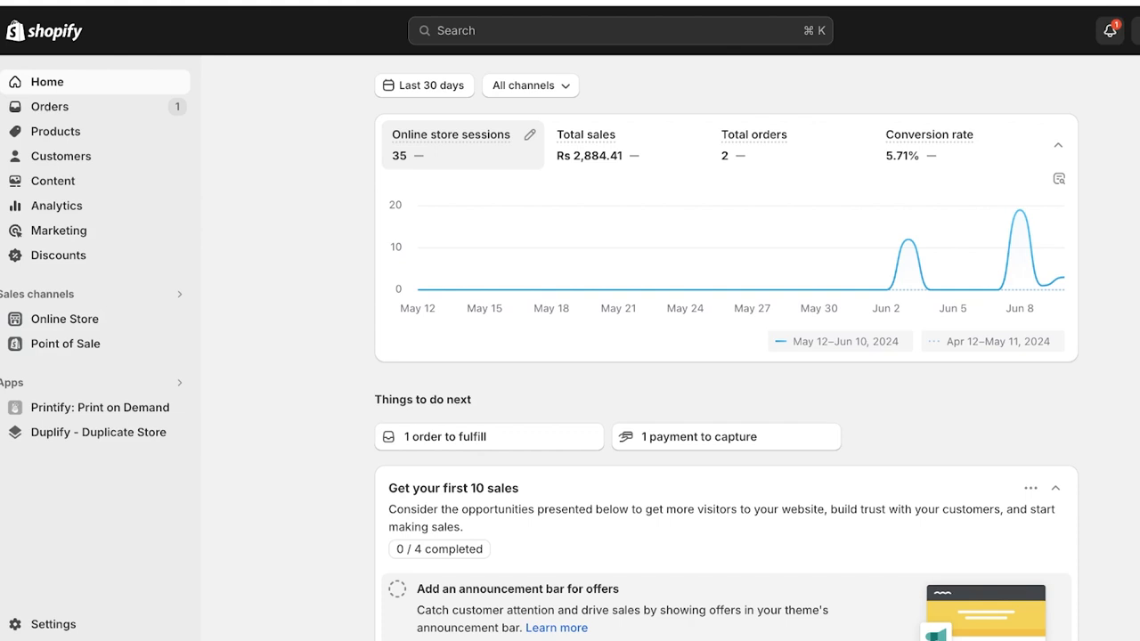
click(53, 624)
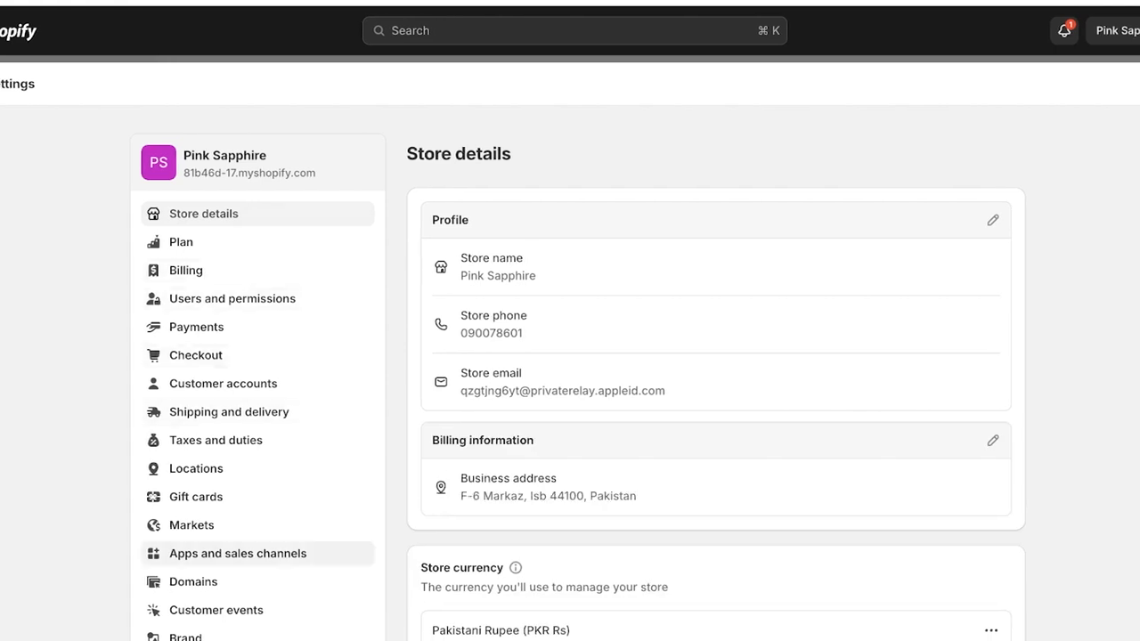
click(238, 554)
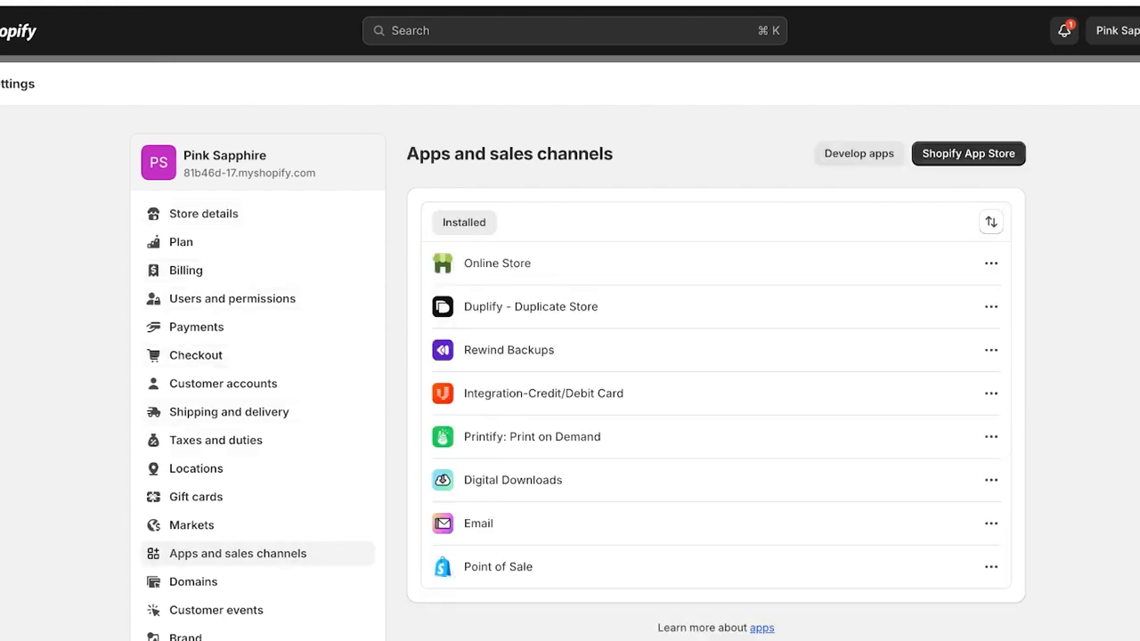
click(969, 154)
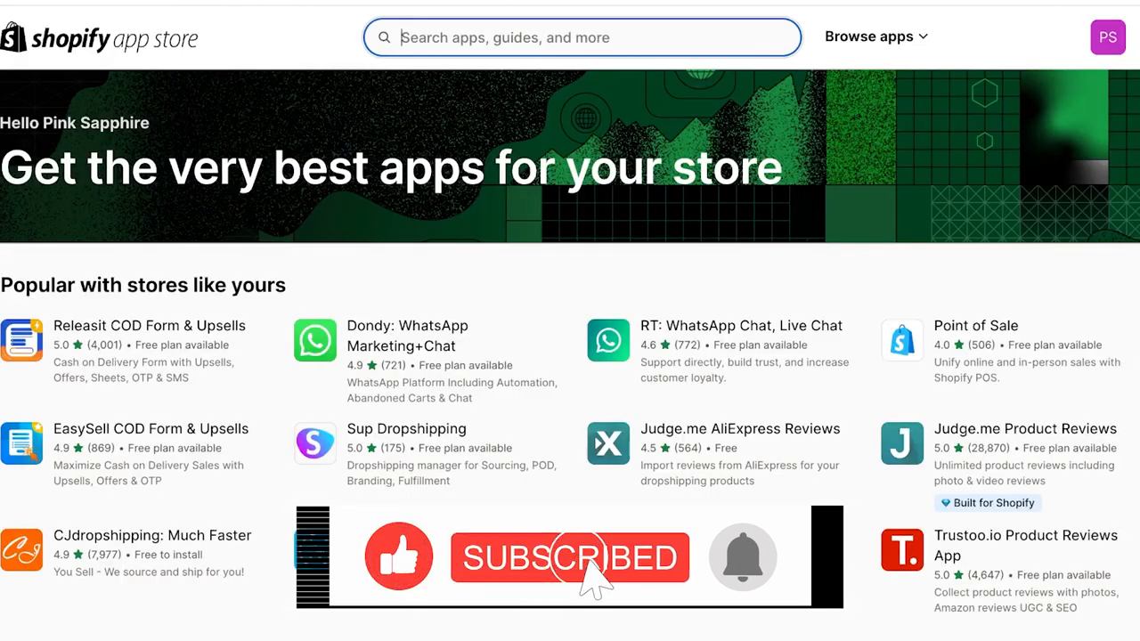
Search the Shopify App Store for "checkout page" and look through the listed apps.
text(checko)
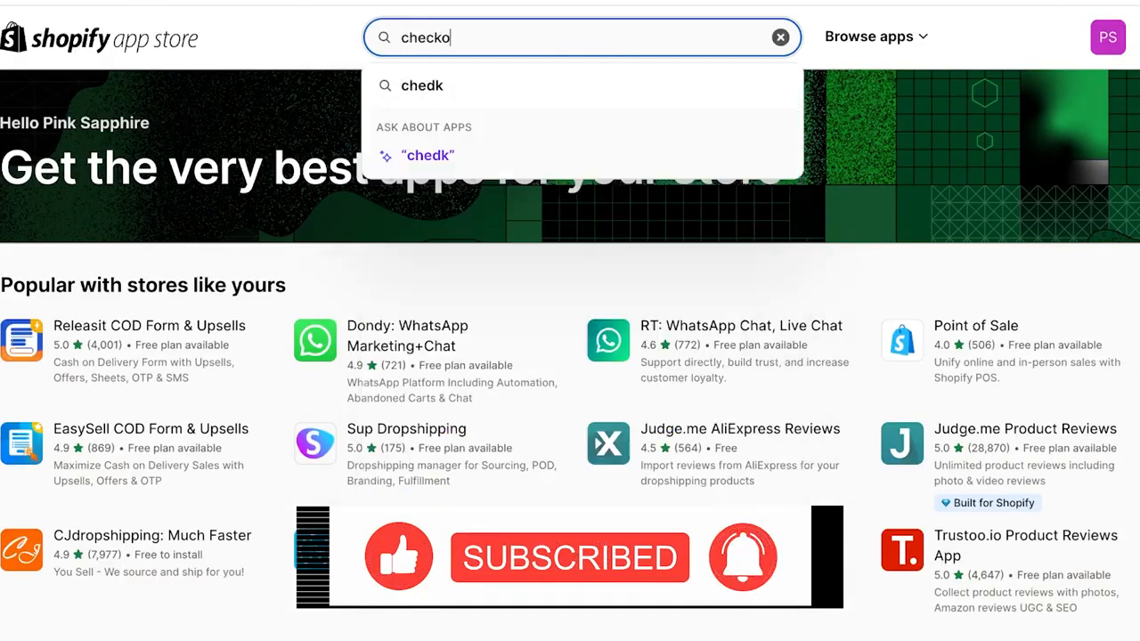
text(ut page)
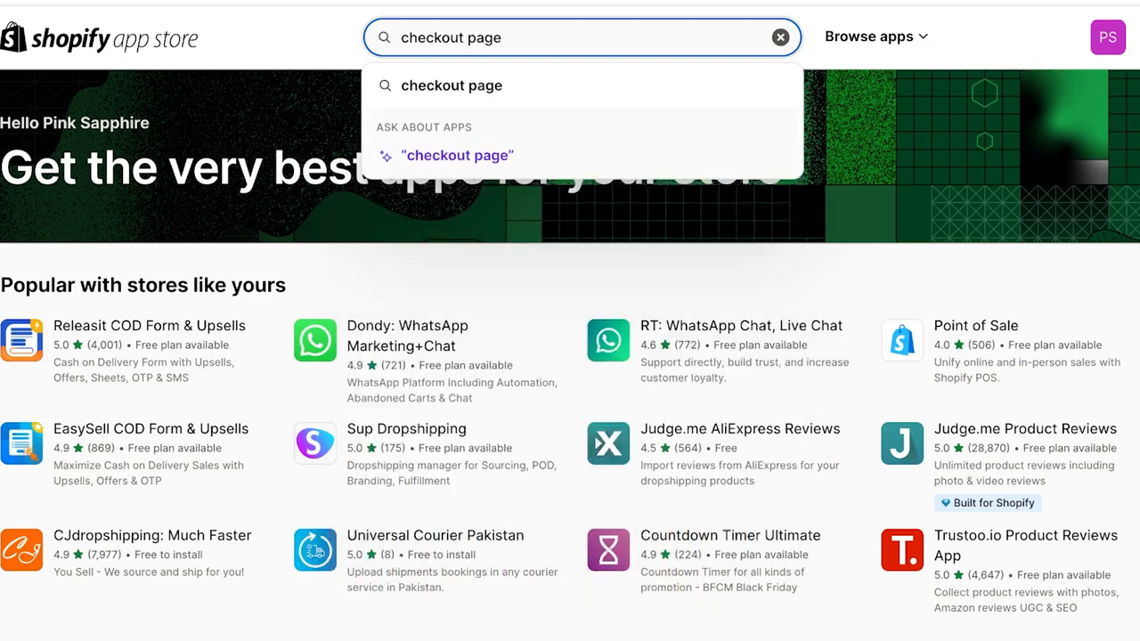
key(Return)
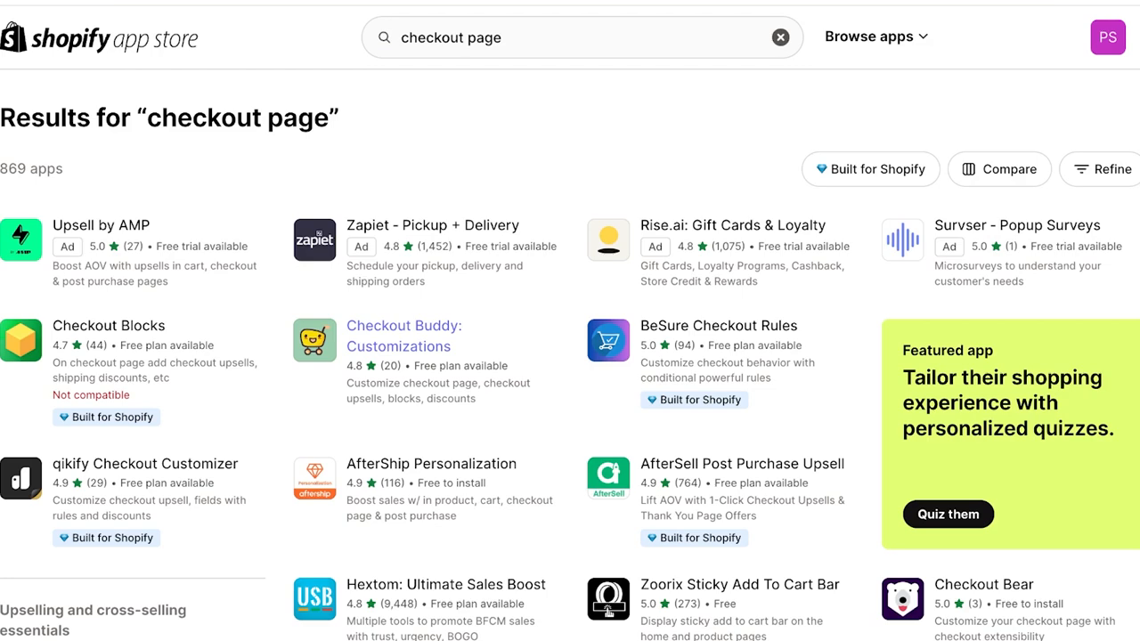
scroll(302, 562, down, 1)
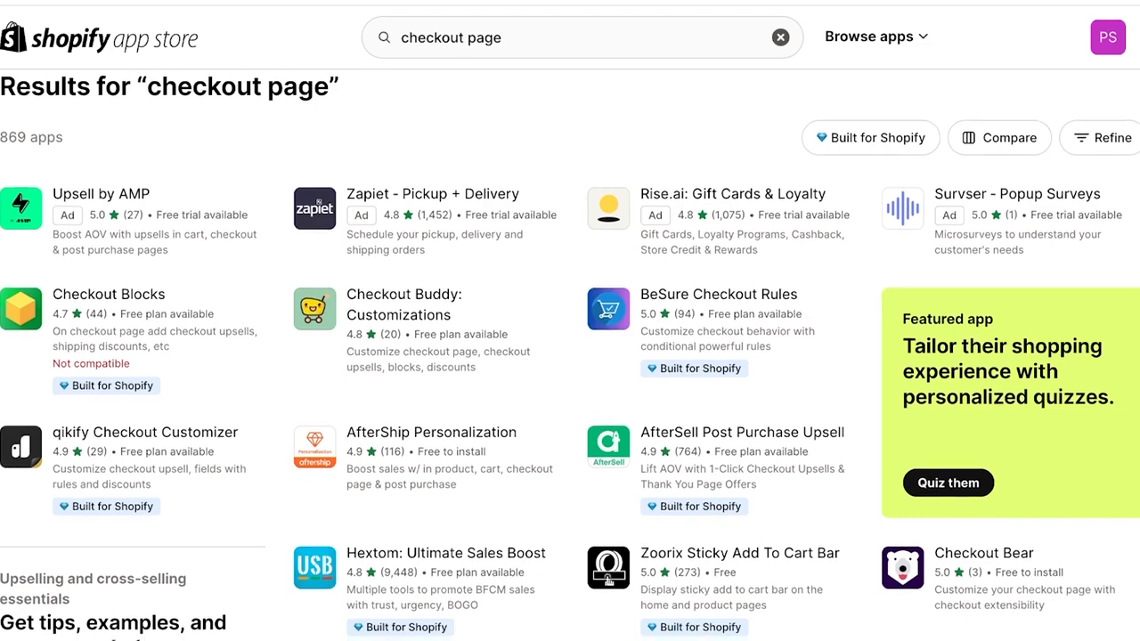
scroll(302, 562, down, 1)
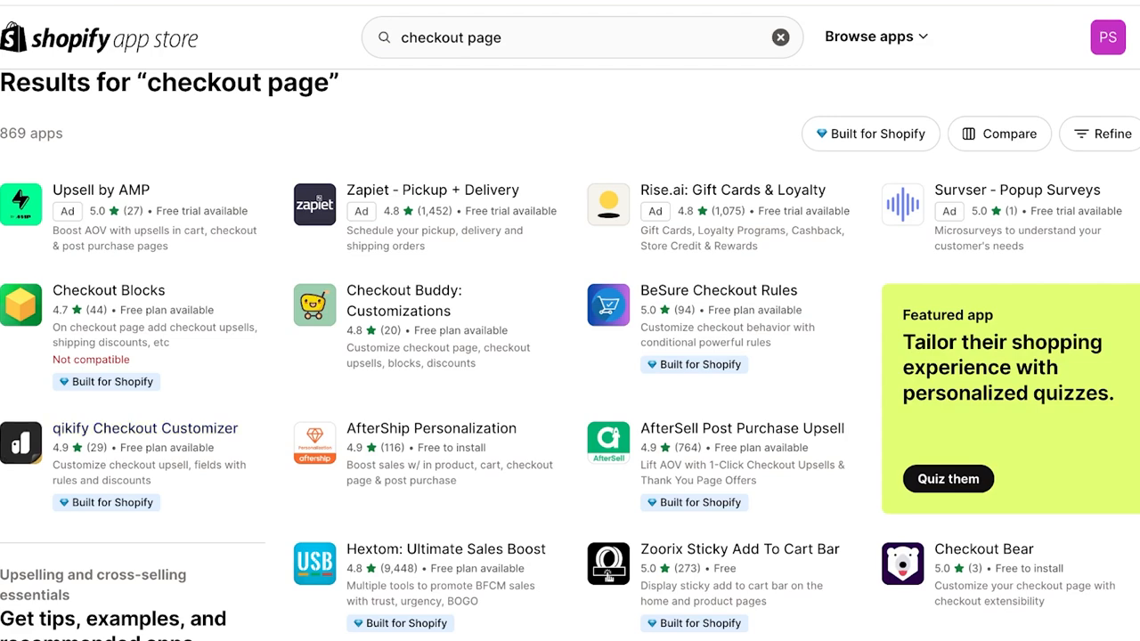
Install the qikify Checkout Customizer app and open its free checkout customizations page.
click(145, 429)
click(132, 555)
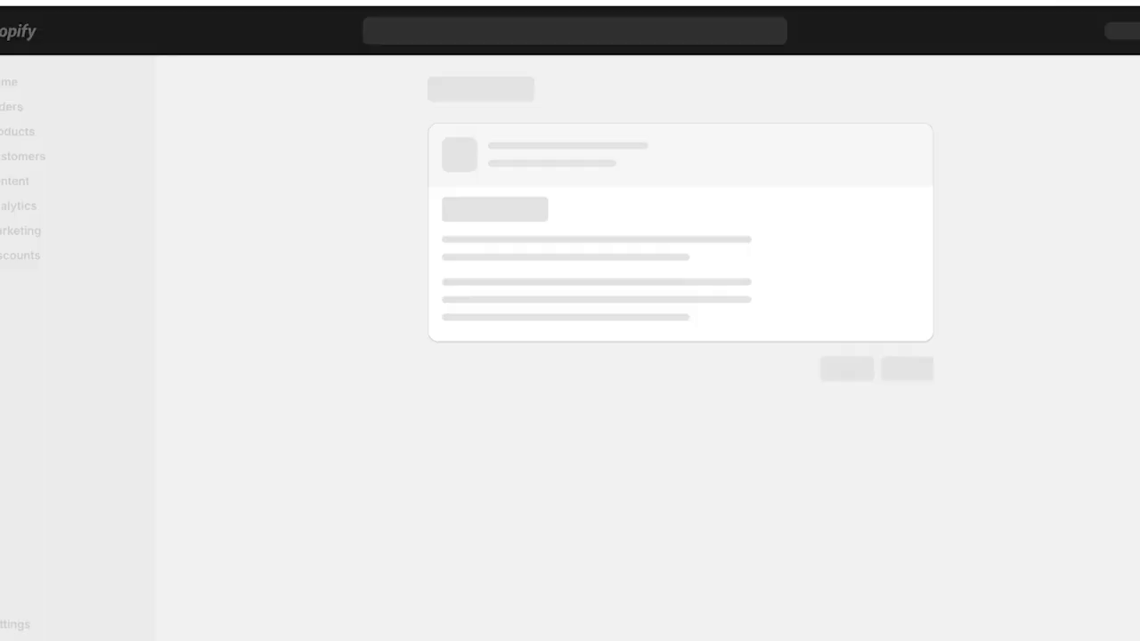
click(908, 434)
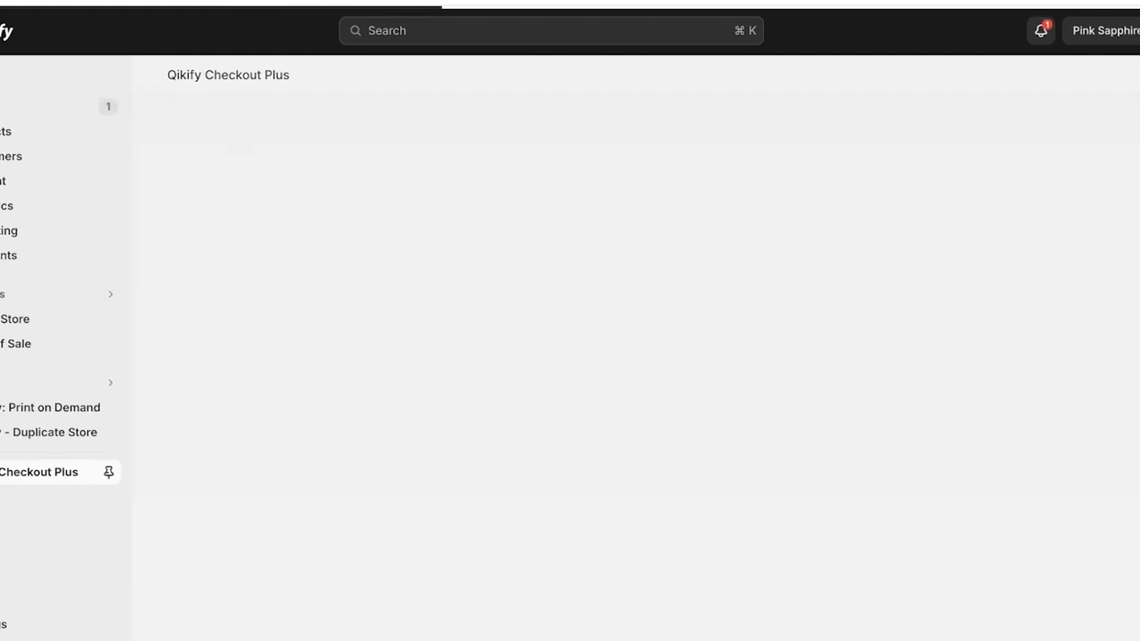
click(132, 472)
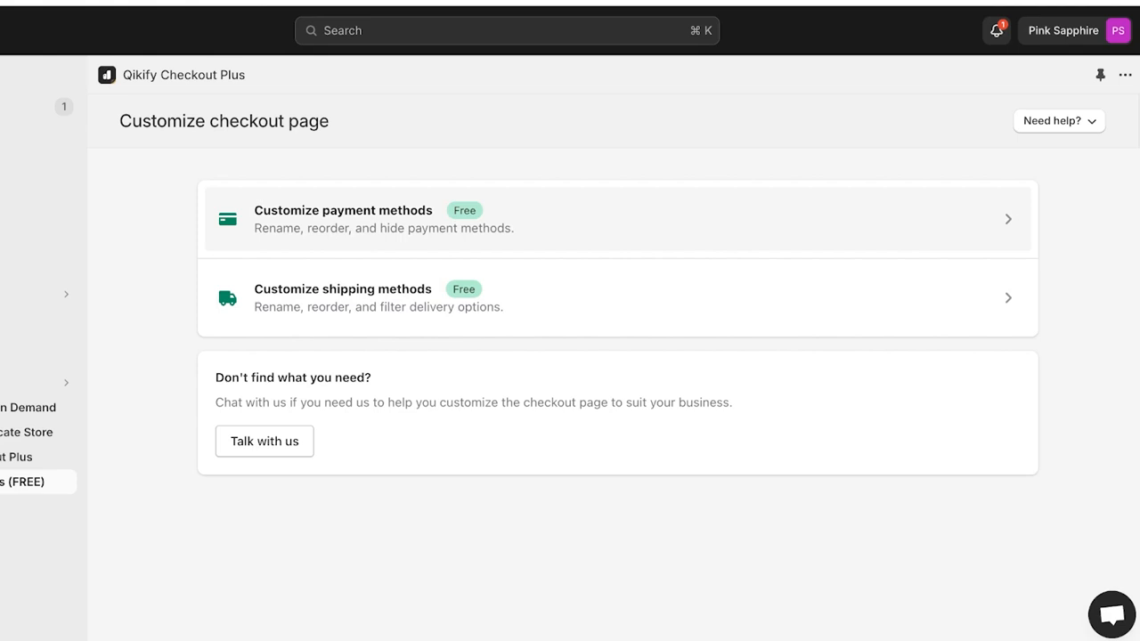
View the actions available for customizing payment methods, and open the shipping customizations.
click(617, 219)
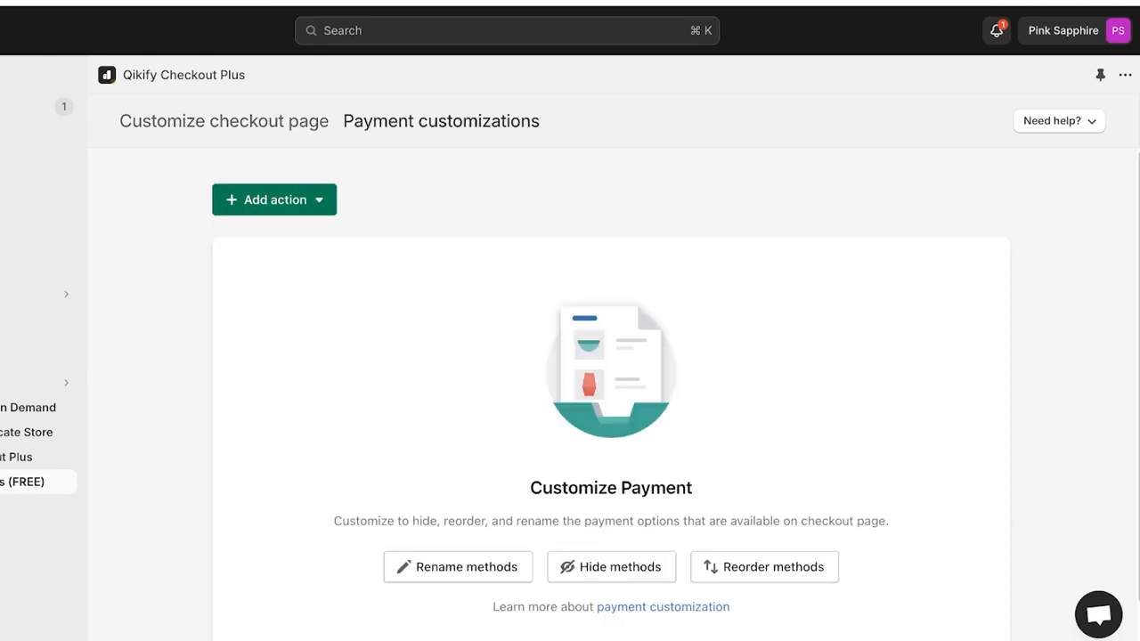
click(275, 199)
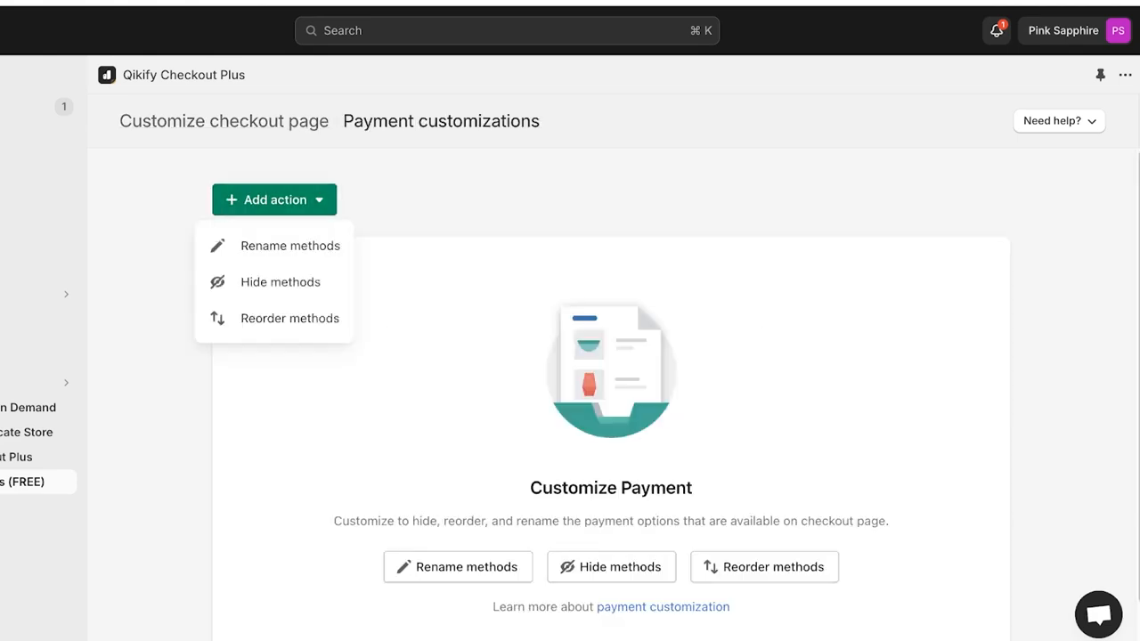
click(223, 121)
click(343, 298)
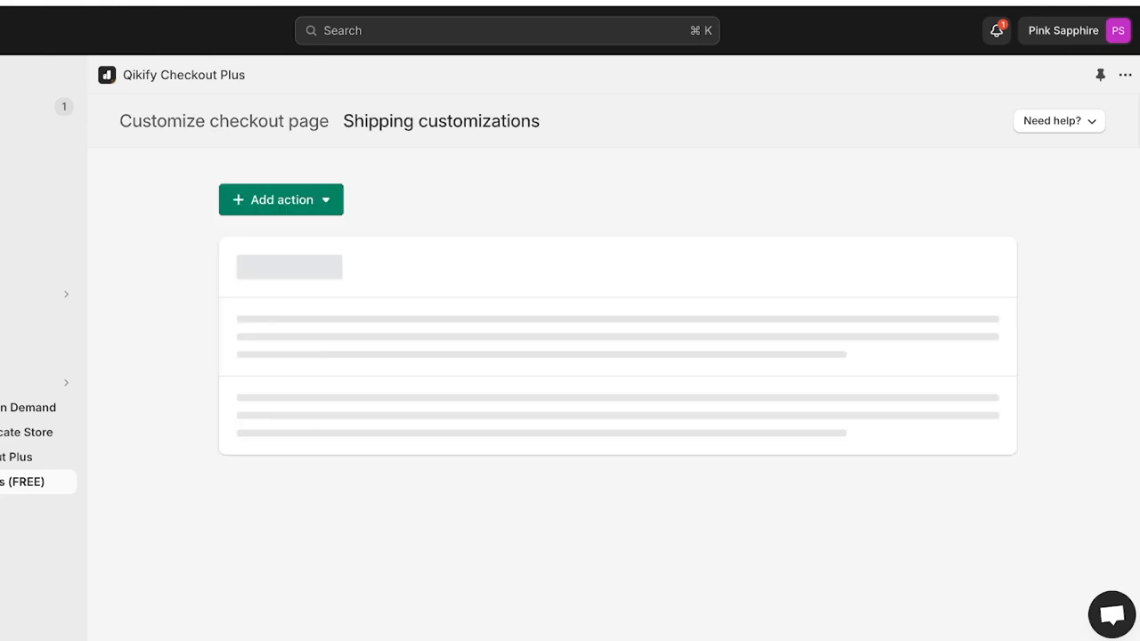
scroll(617, 392, down, 1)
Open the Qikify Checkout Plus dashboard and look through its news, suggested apps and support sections.
click(18, 457)
scroll(611, 392, down, 1)
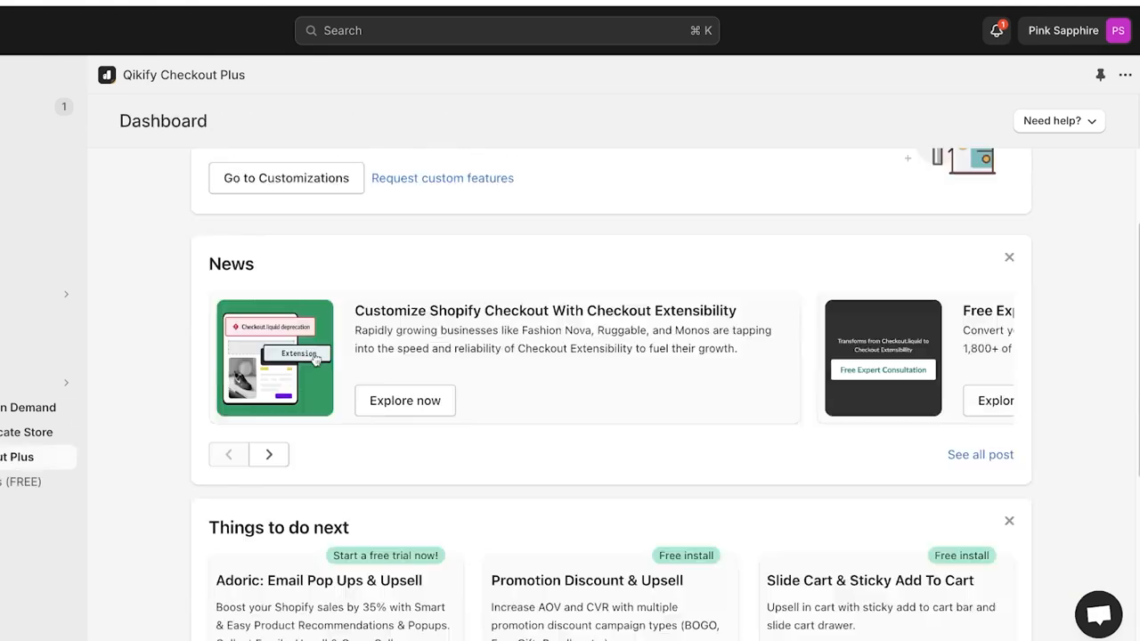
scroll(612, 392, down, 4)
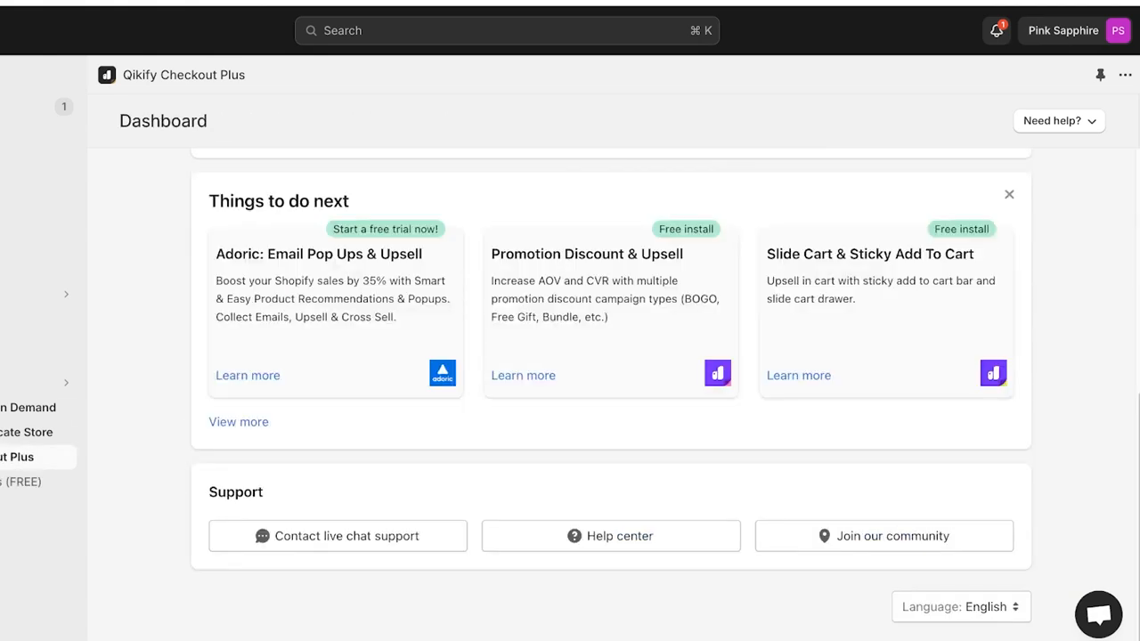
scroll(611, 392, up, 6)
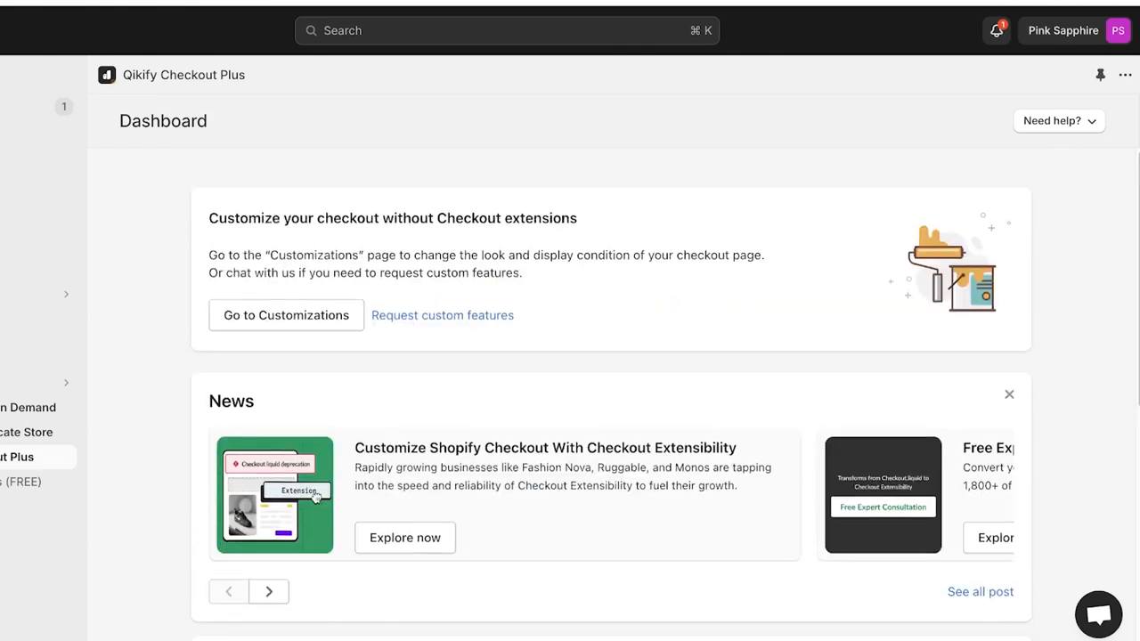
Go from the dashboard to the payment customizations and check which actions can be added.
click(286, 316)
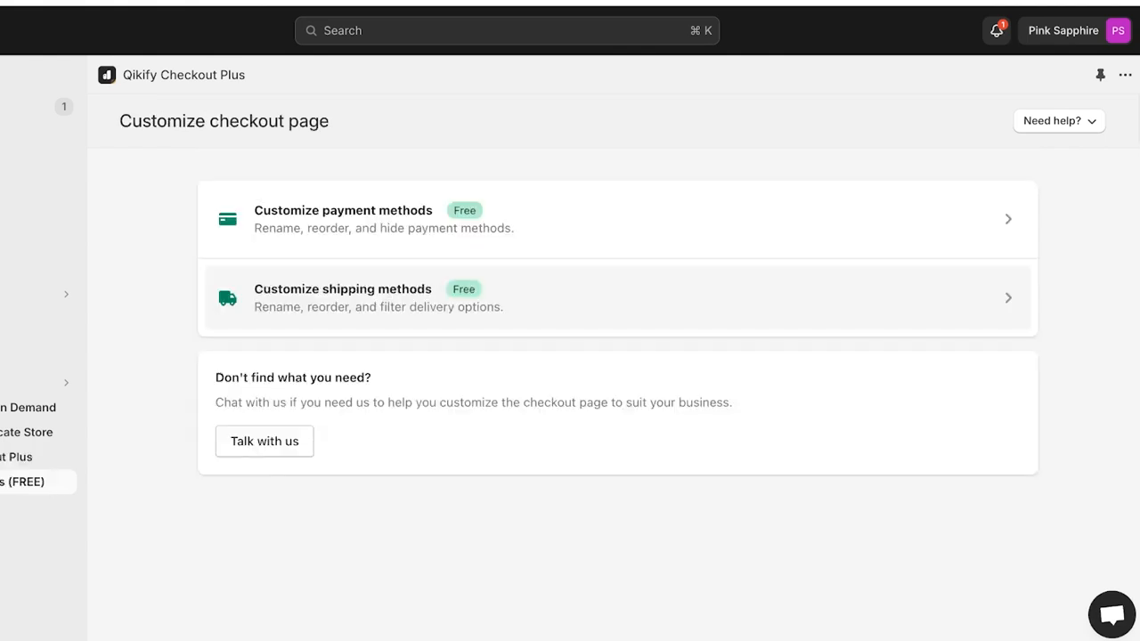
click(343, 220)
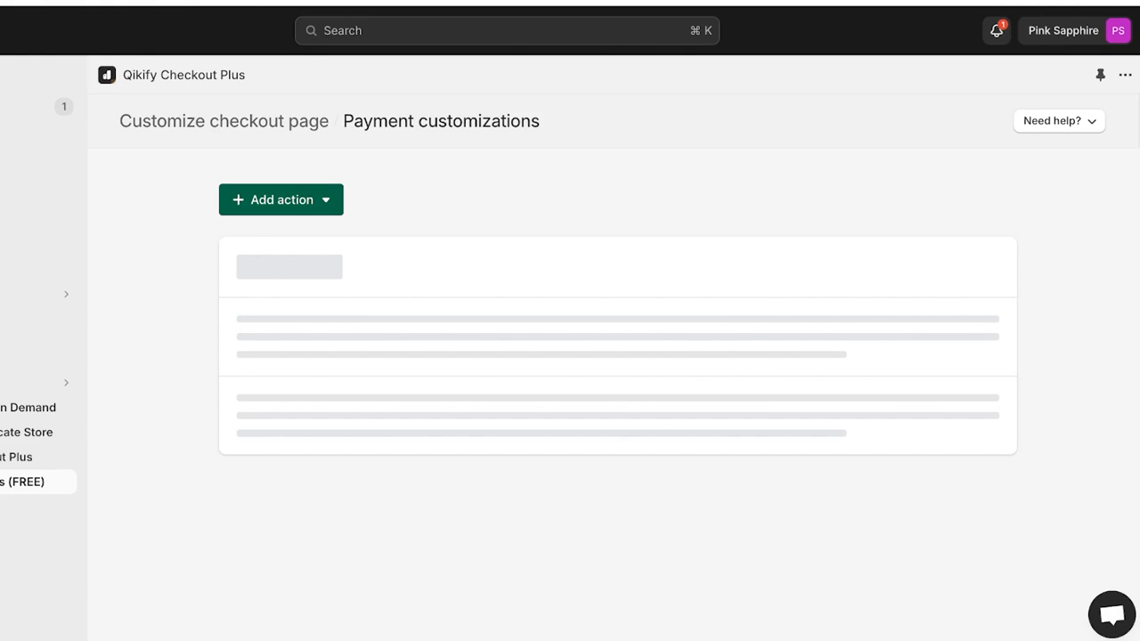
click(282, 199)
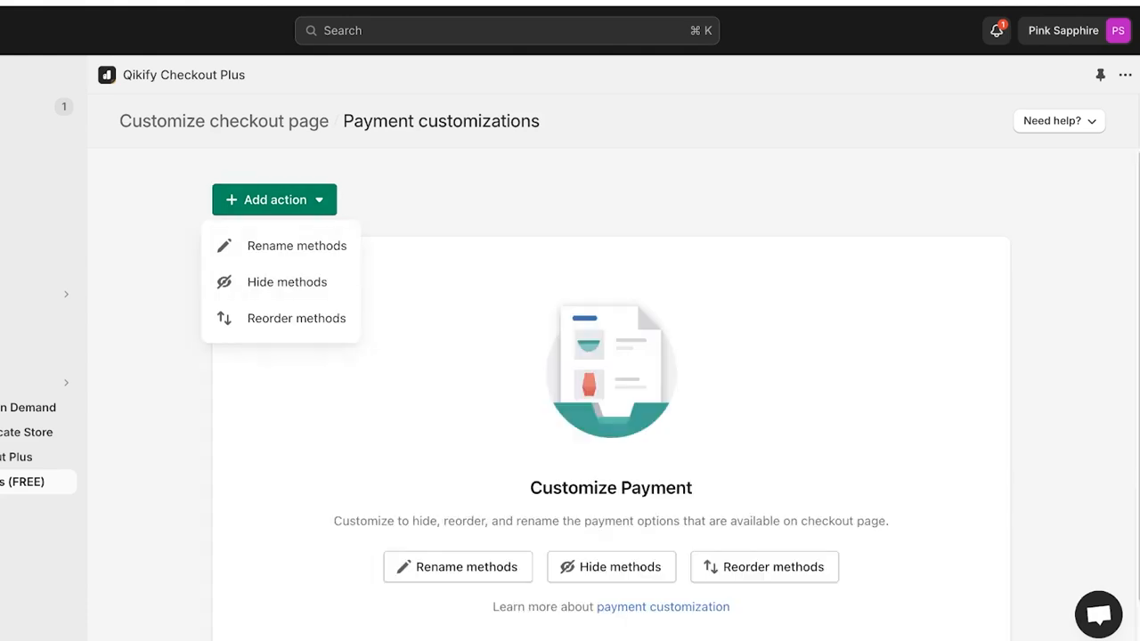
click(280, 200)
click(280, 201)
click(280, 200)
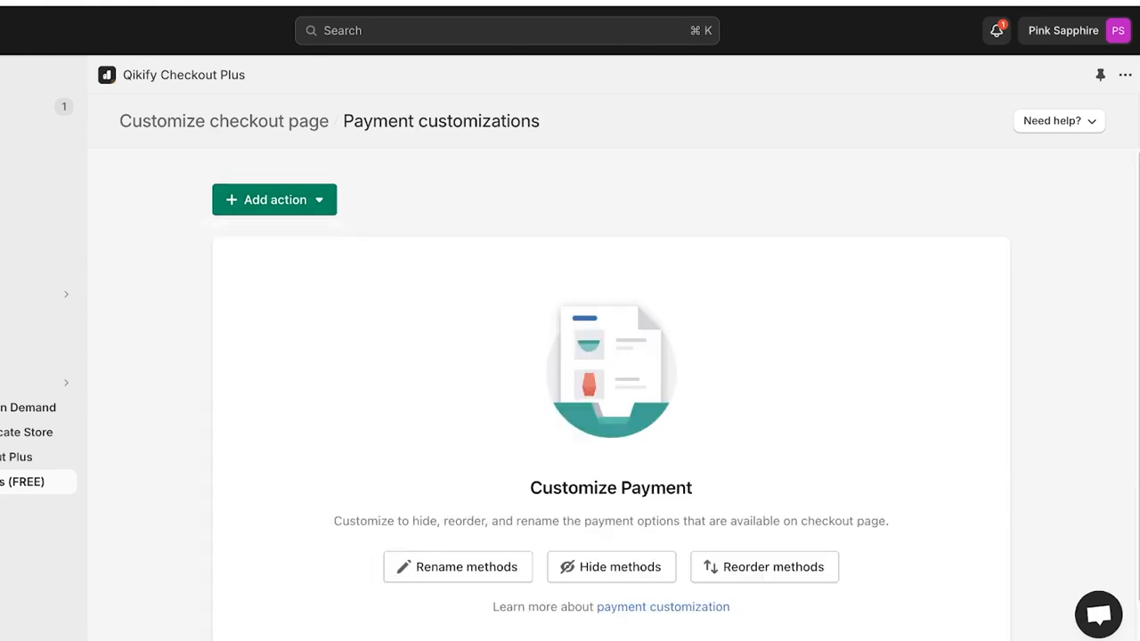
Start a Rename methods action for payments and examine its action title, match condition and payment method fields.
click(458, 567)
click(368, 274)
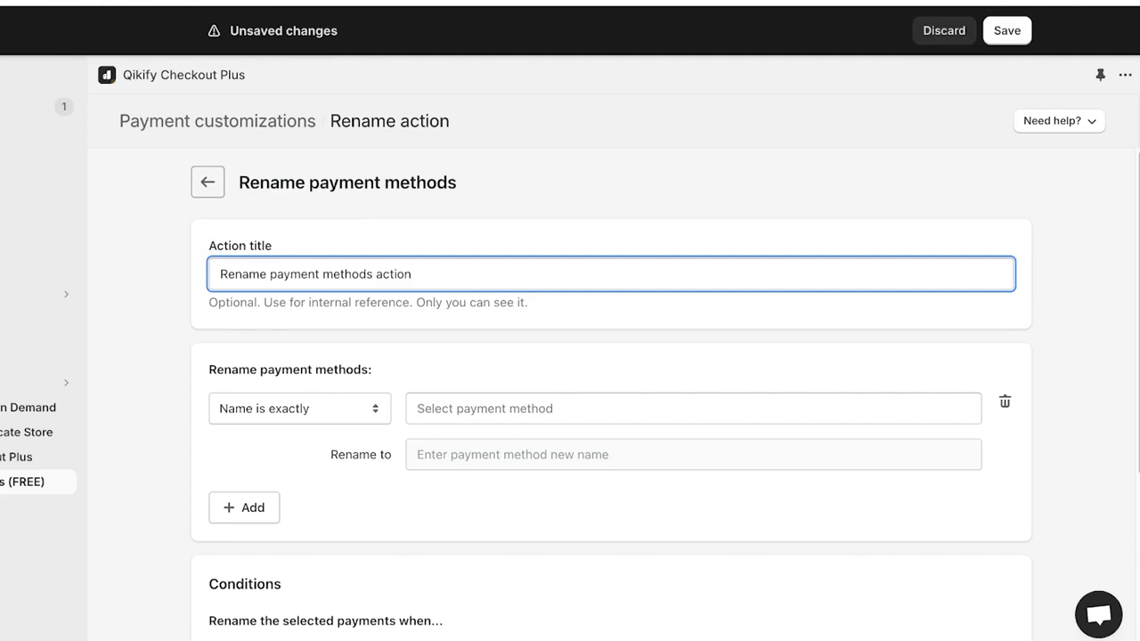
click(299, 409)
click(693, 409)
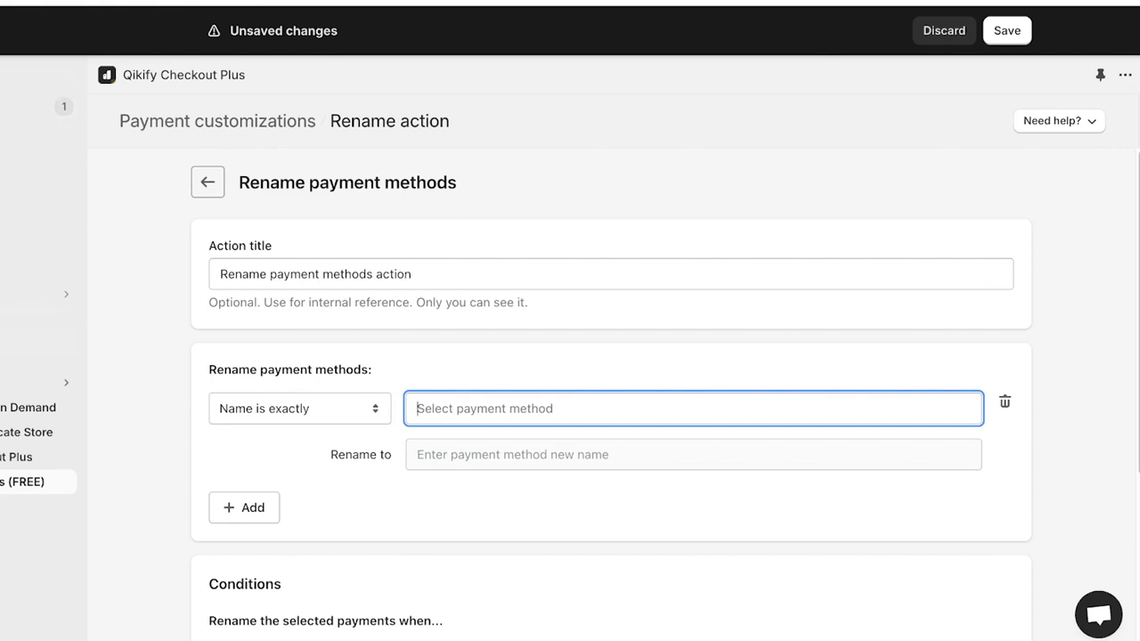
Switch back to the Shopify App Store, search for "checkout page trust badges" and open the Essential Trust Badges & Icons listing.
click(26, 82)
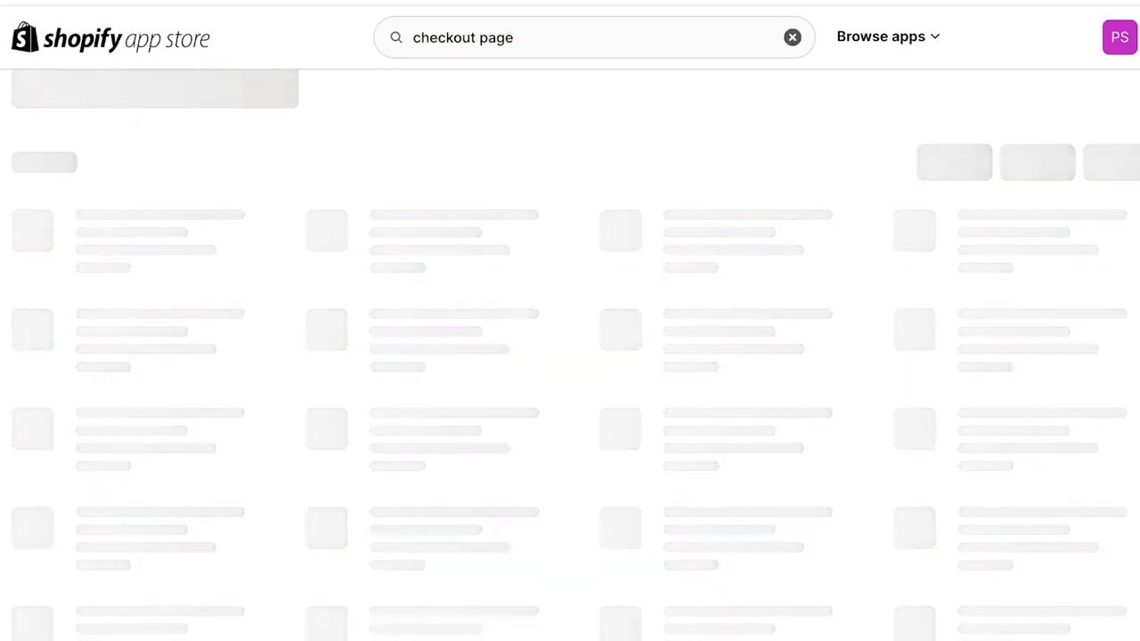
scroll(437, 125, down, 4)
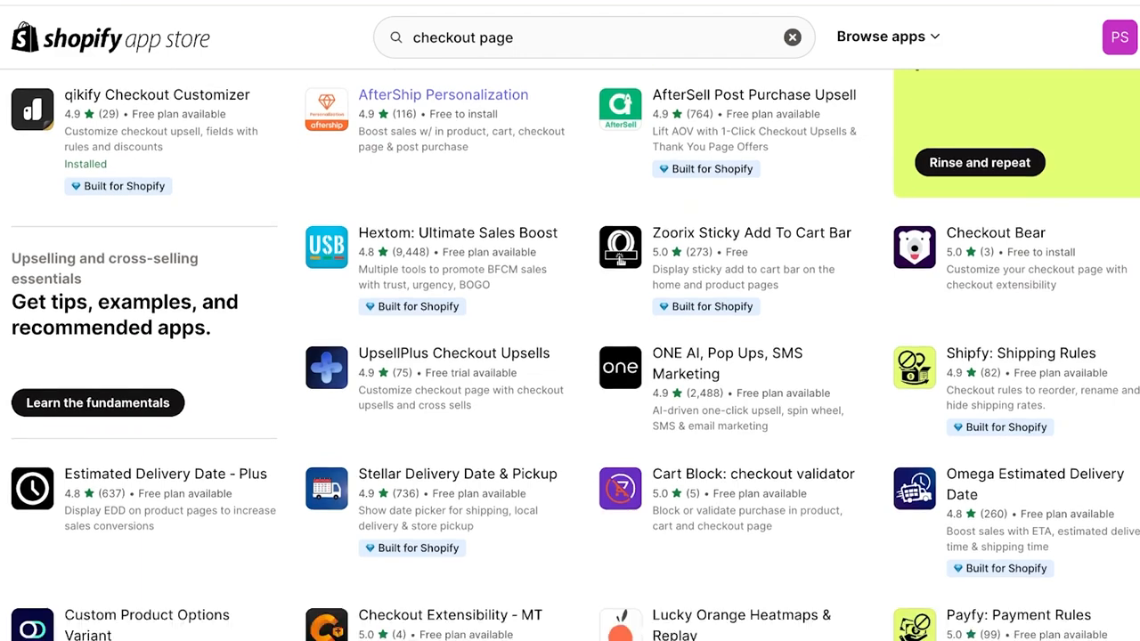
double_click(445, 38)
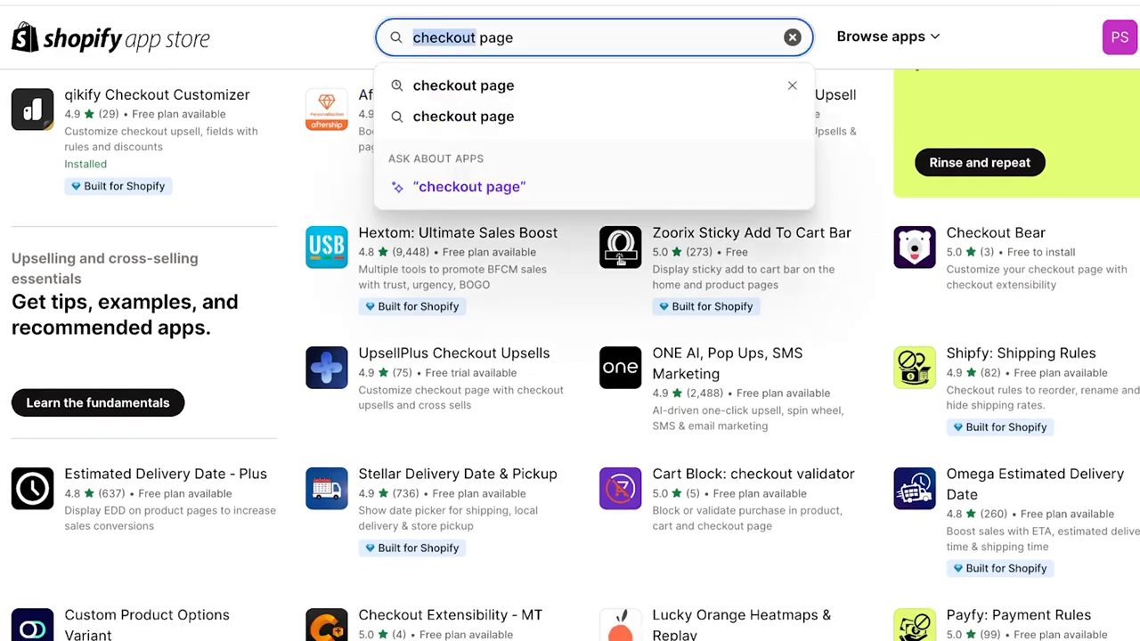
text(checkout)
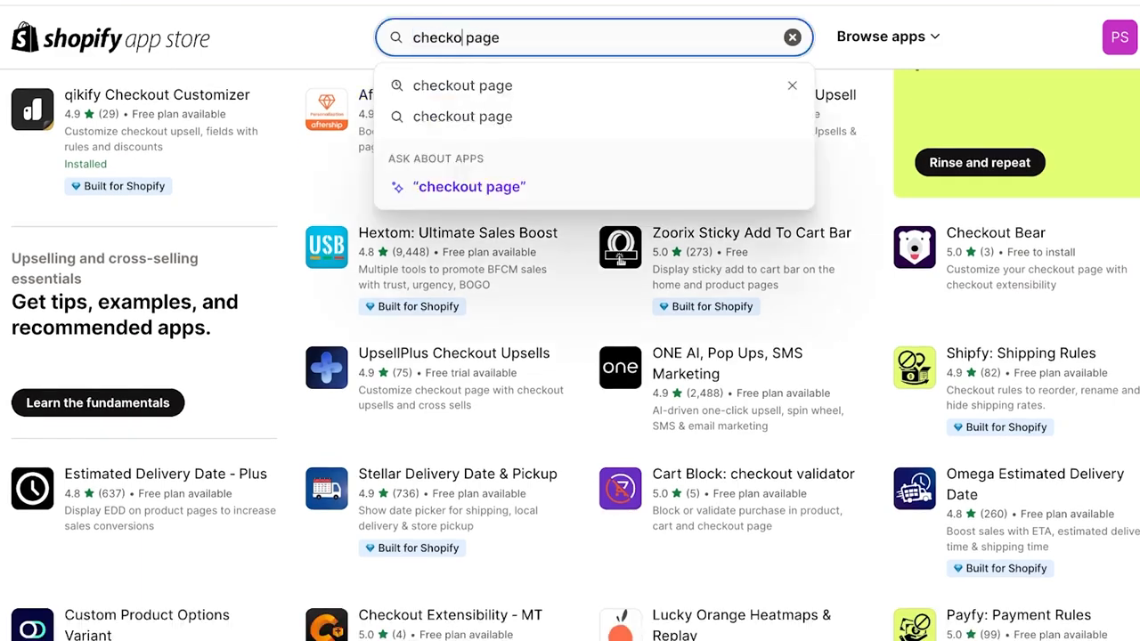
key(End)
text(t)
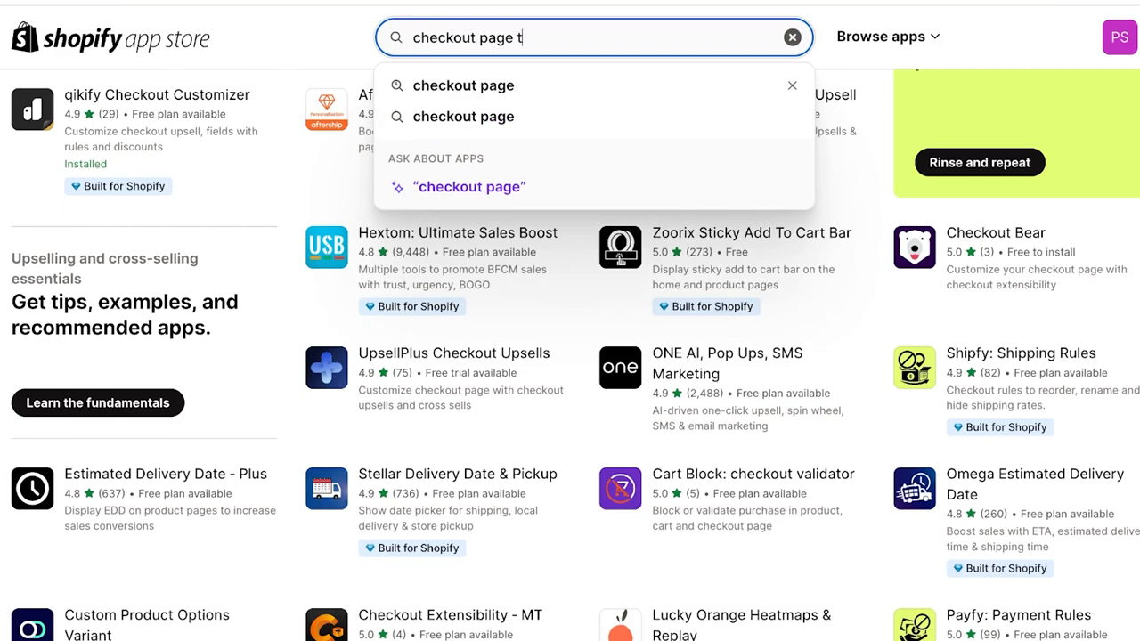
text(rust badge)
key(BackSpace)
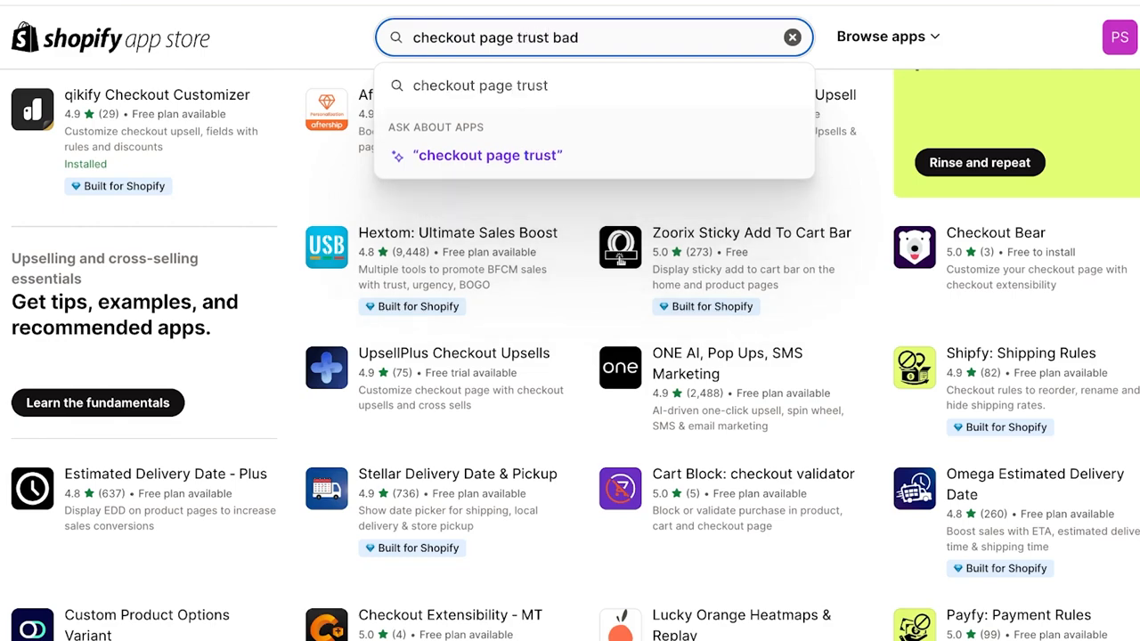
text(ges)
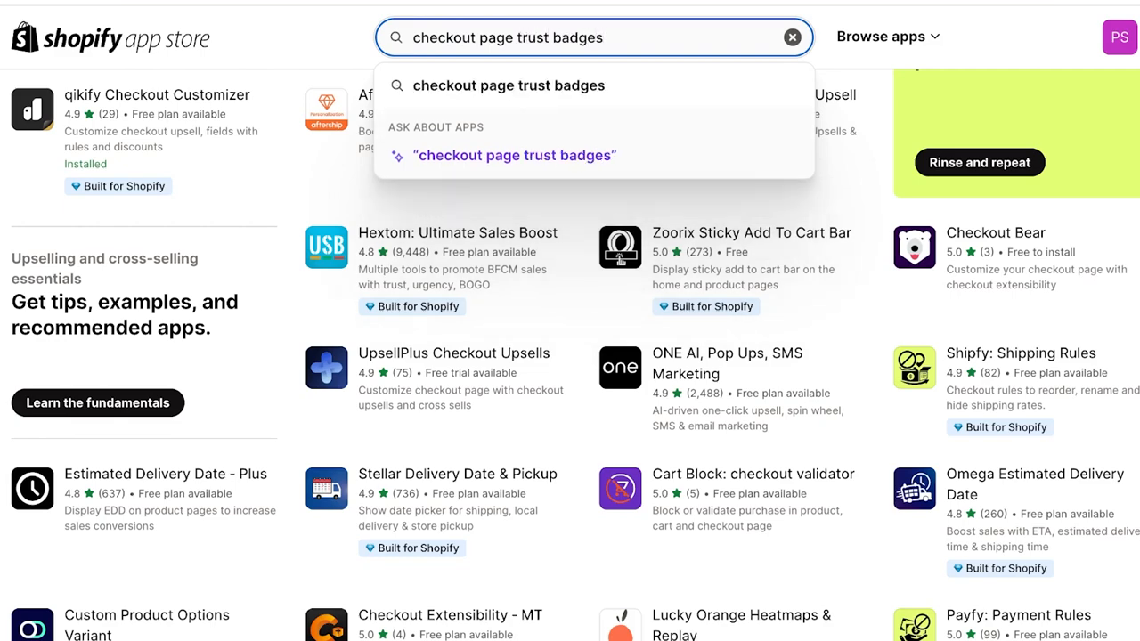
key(Return)
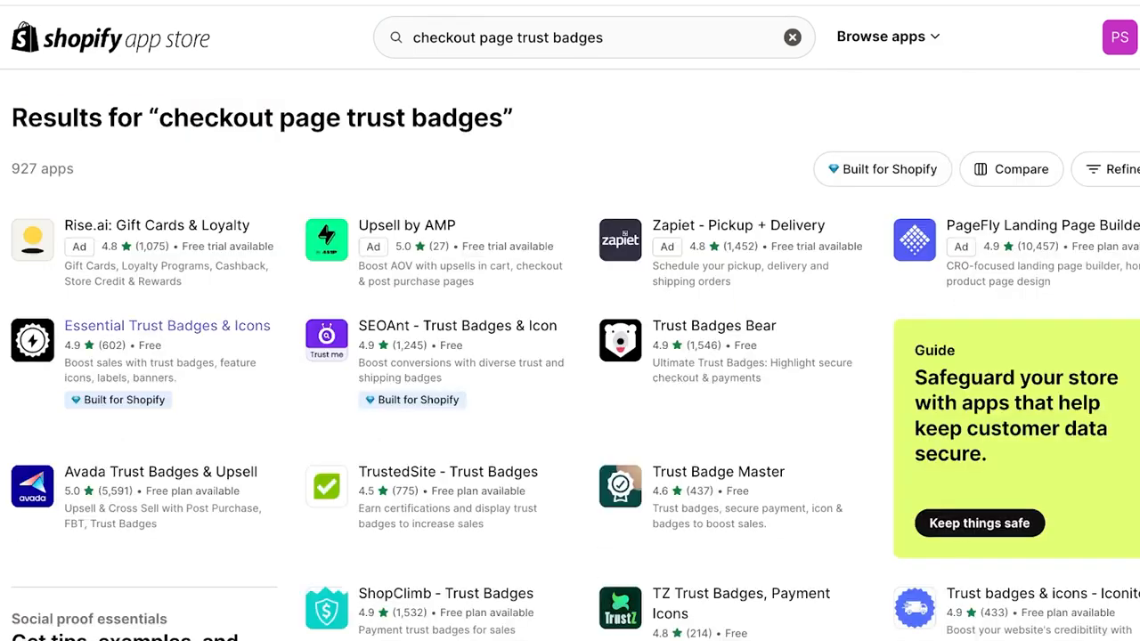
click(32, 340)
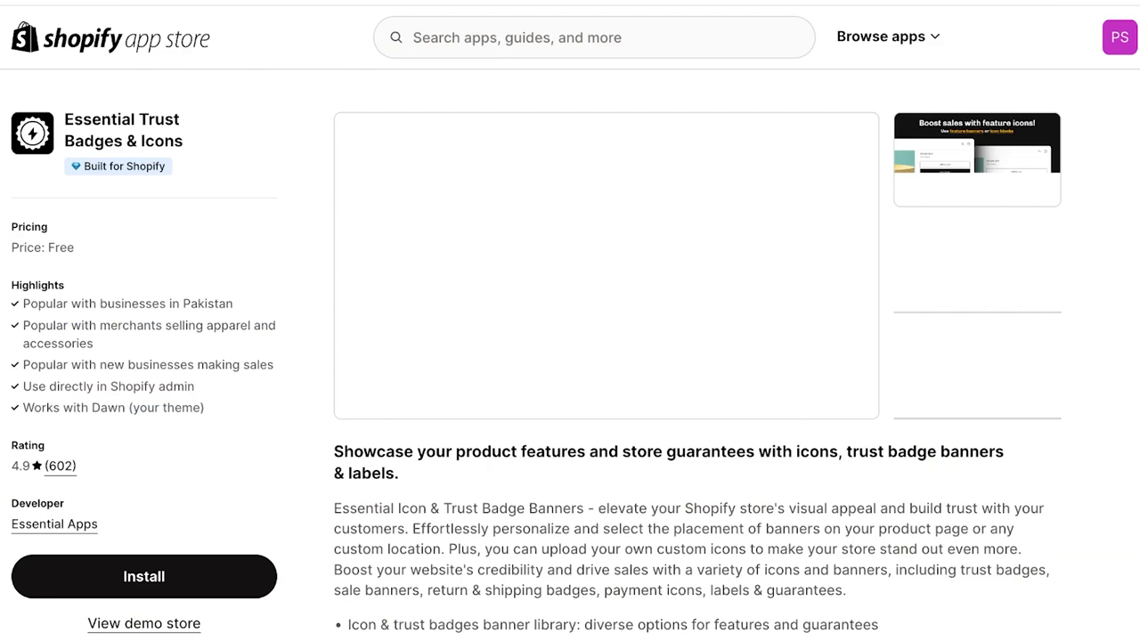